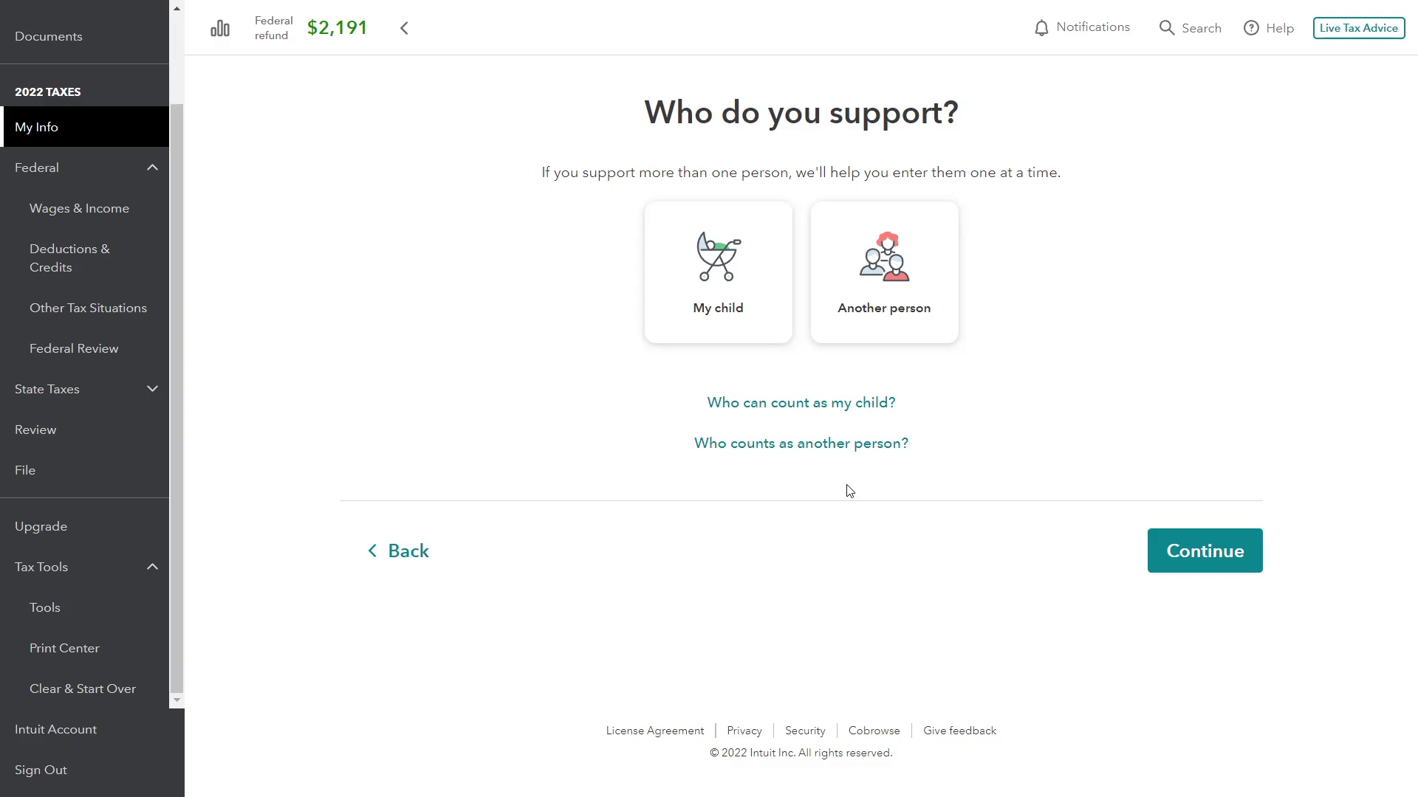
Add your child as a dependent, entering first and last name and birth date 01/15/2021.
left_click(744, 273)
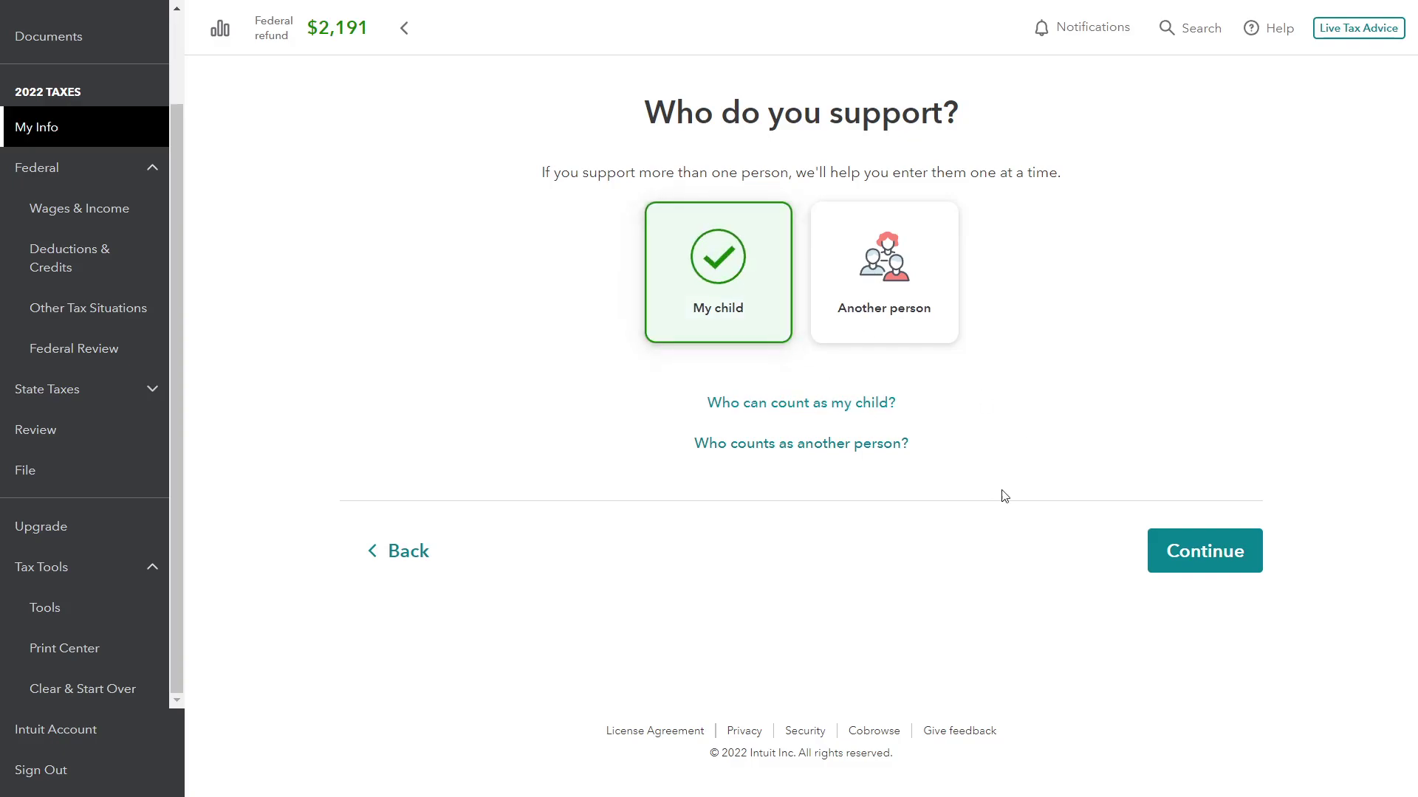
left_click(1210, 561)
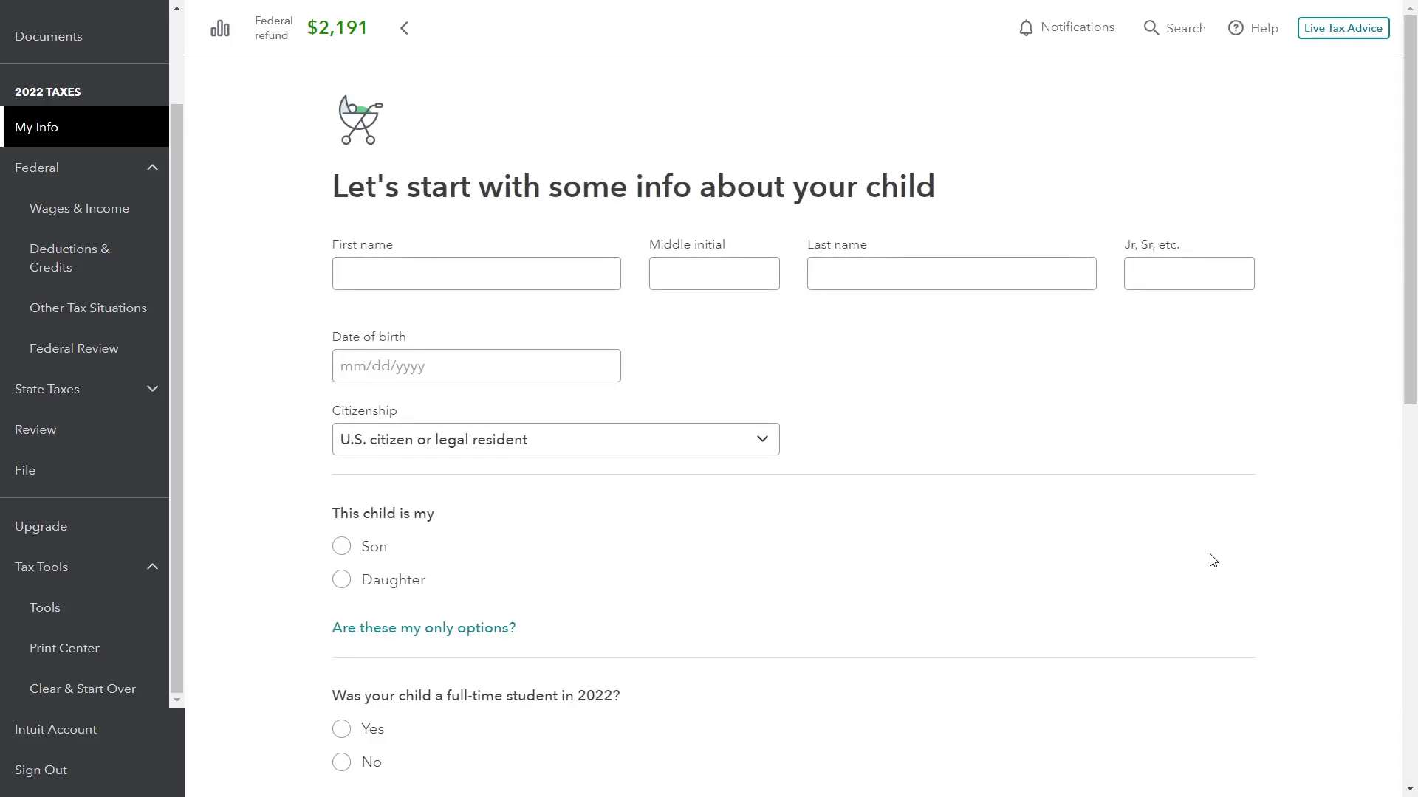
left_click(433, 277)
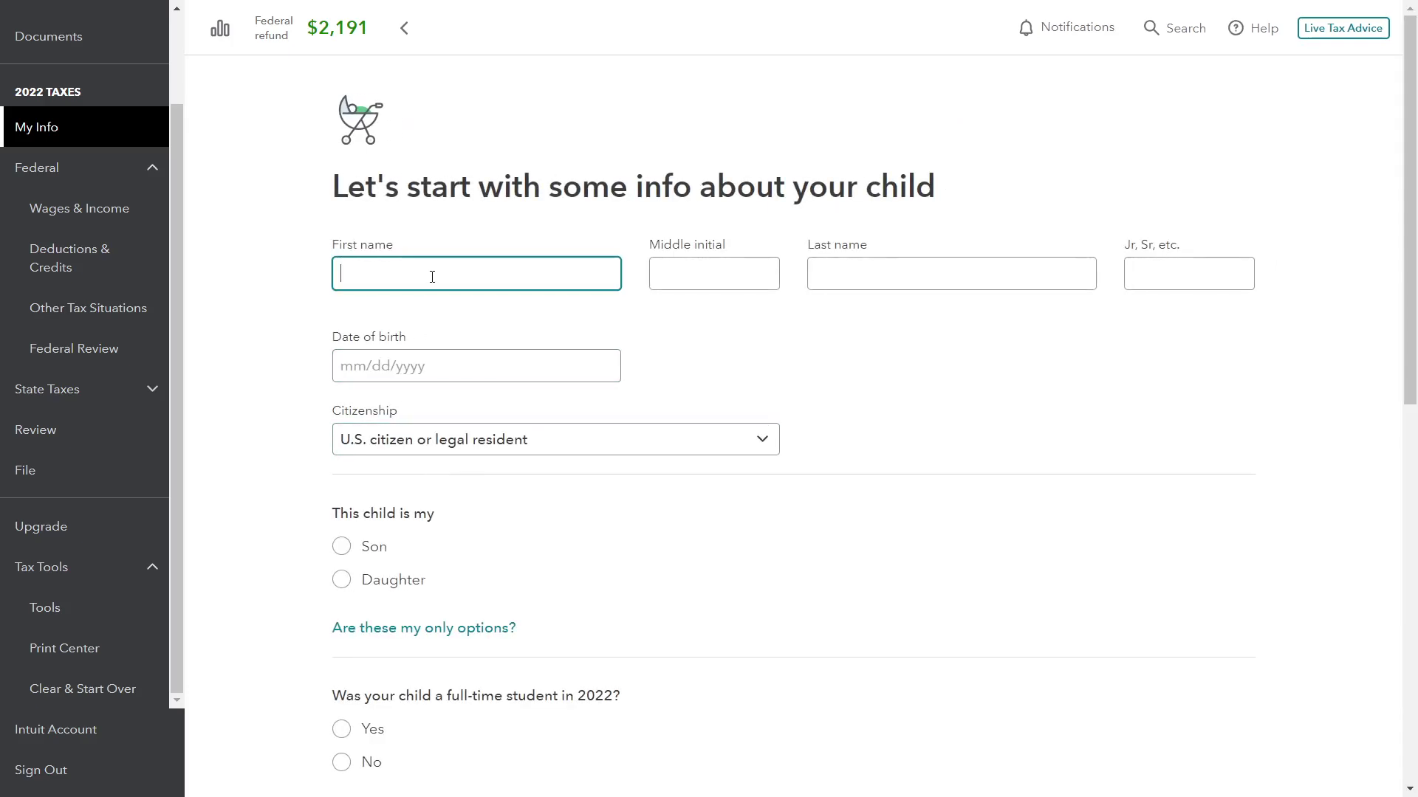
type("Child")
key("Tab")
key("Tab")
type("Name")
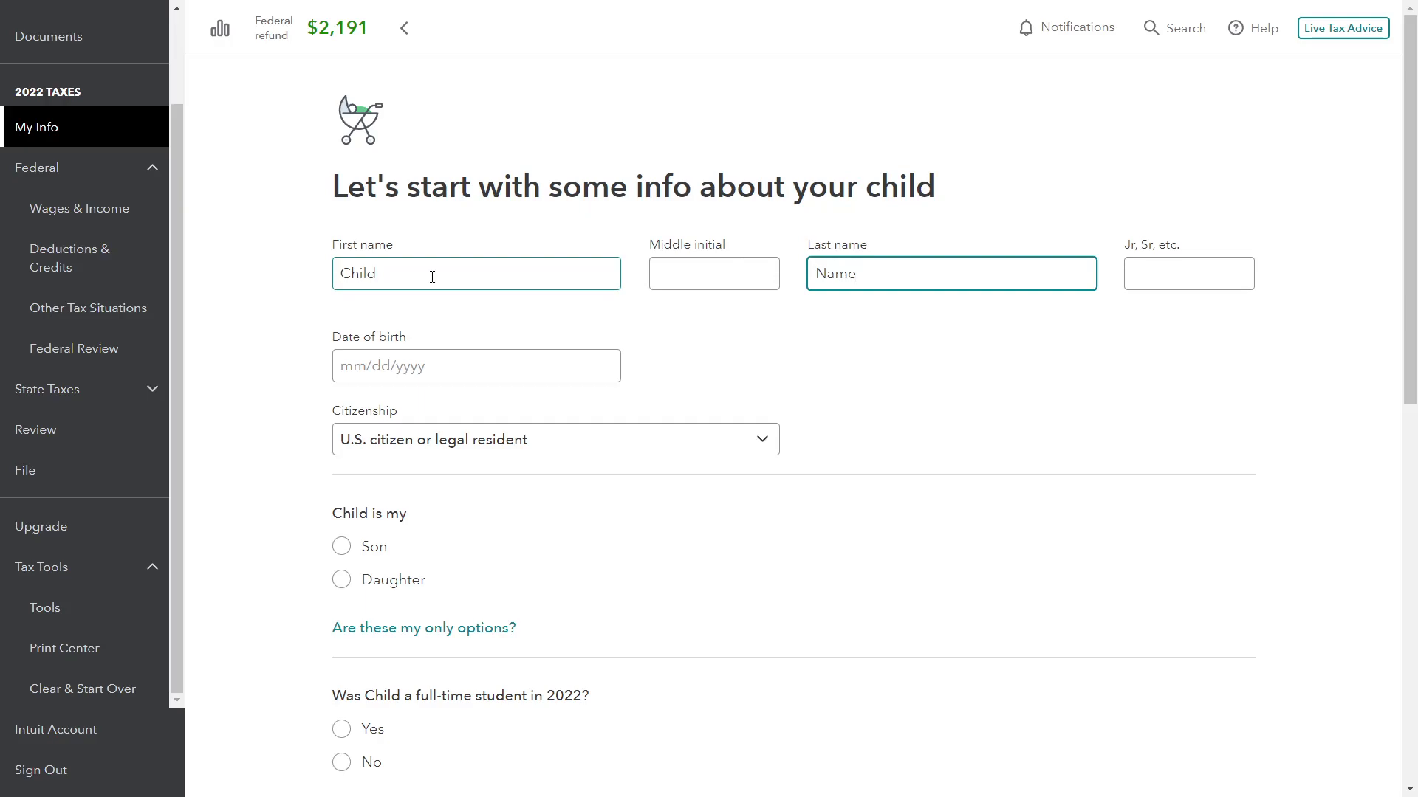
key("Tab")
key("Tab")
type("01")
type("/15")
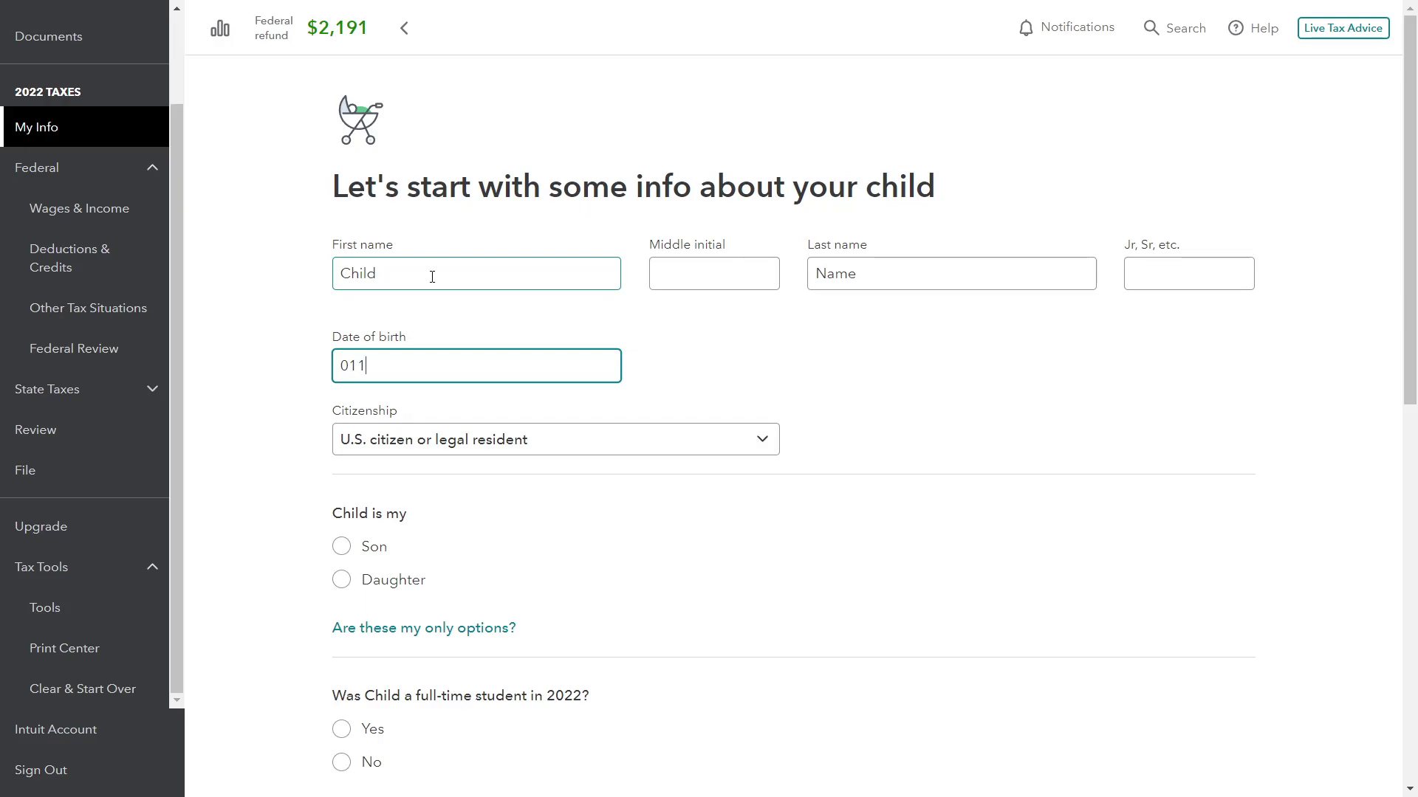
type("/2021")
key("Tab")
key("Tab")
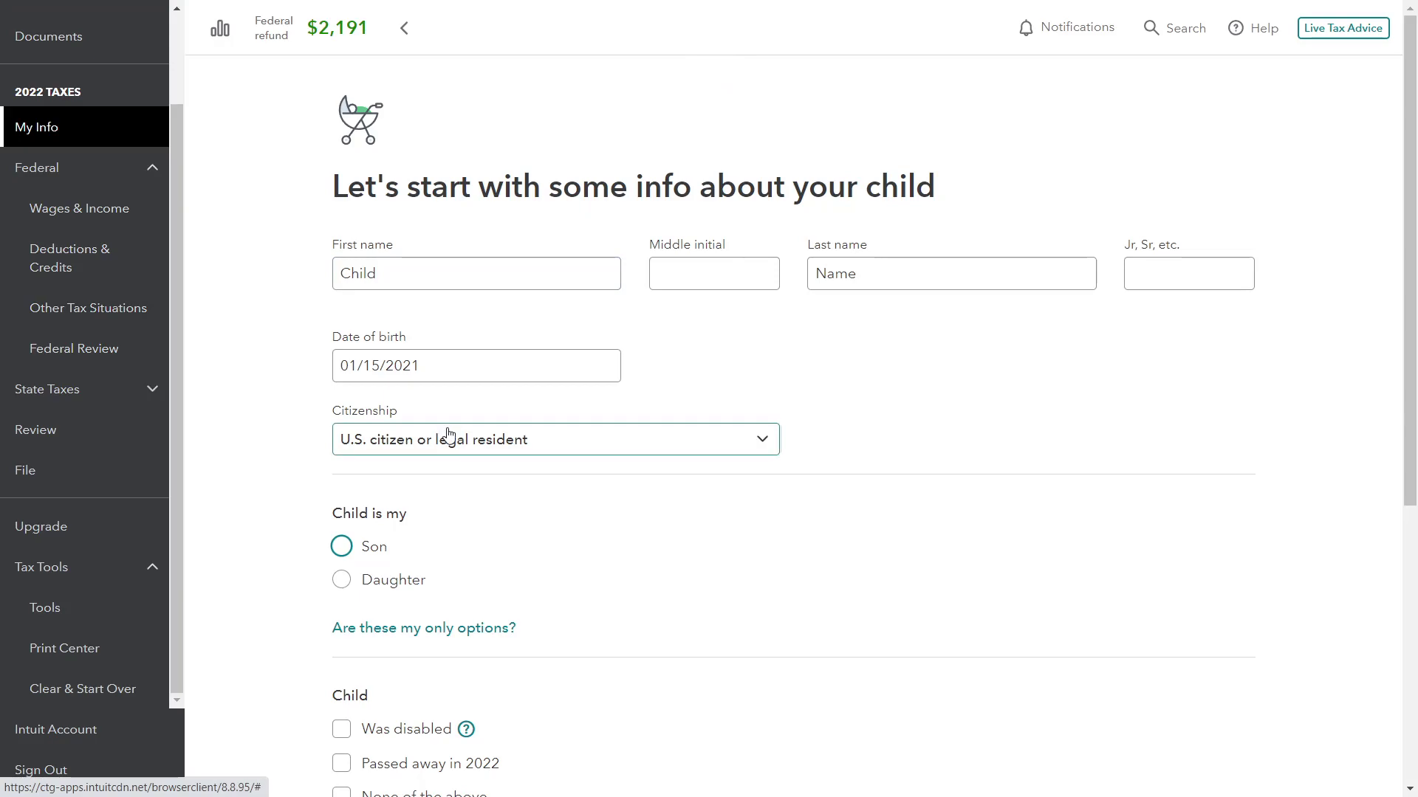
Mark the child as a U.S. citizen son, neither disabled, deceased, adopted nor fostered.
left_click(463, 446)
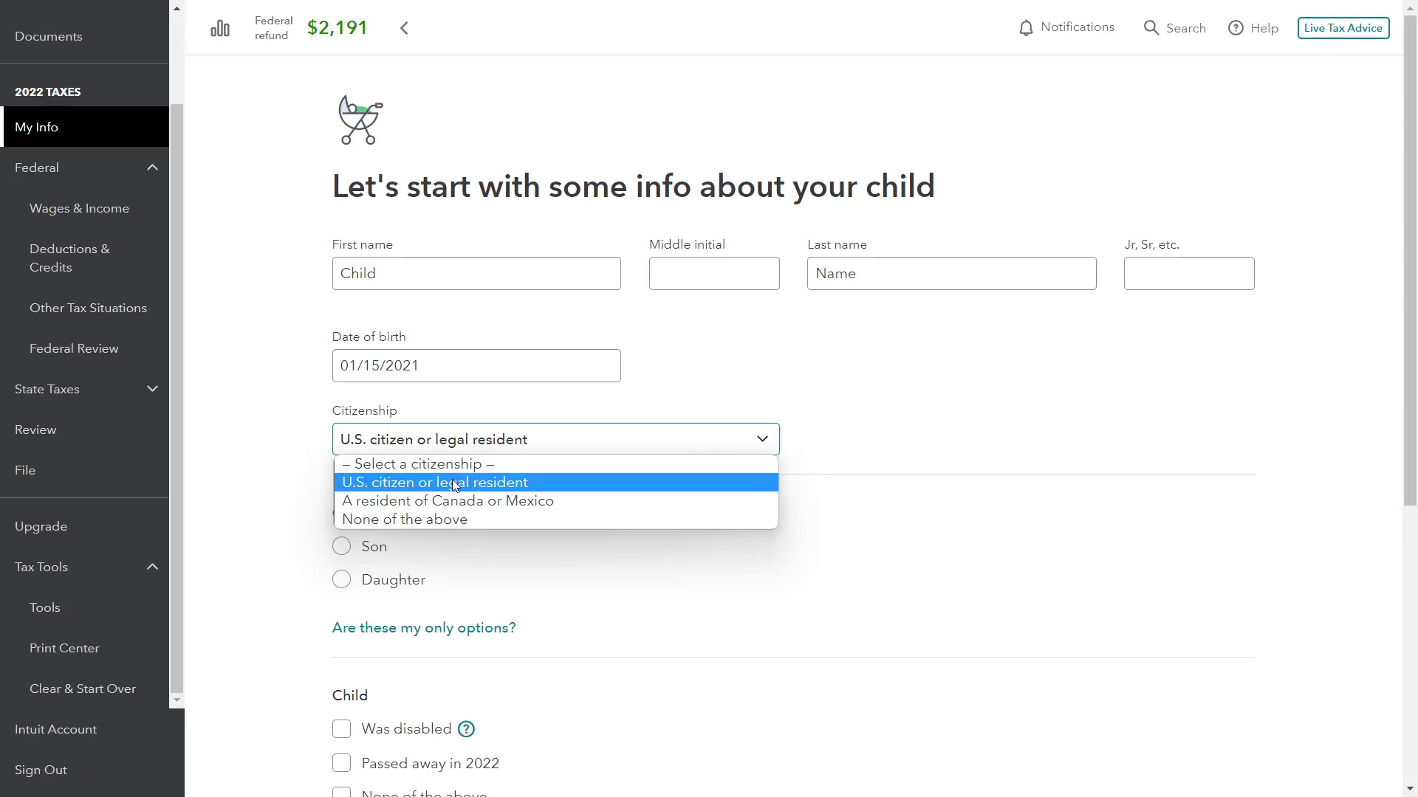
left_click(490, 484)
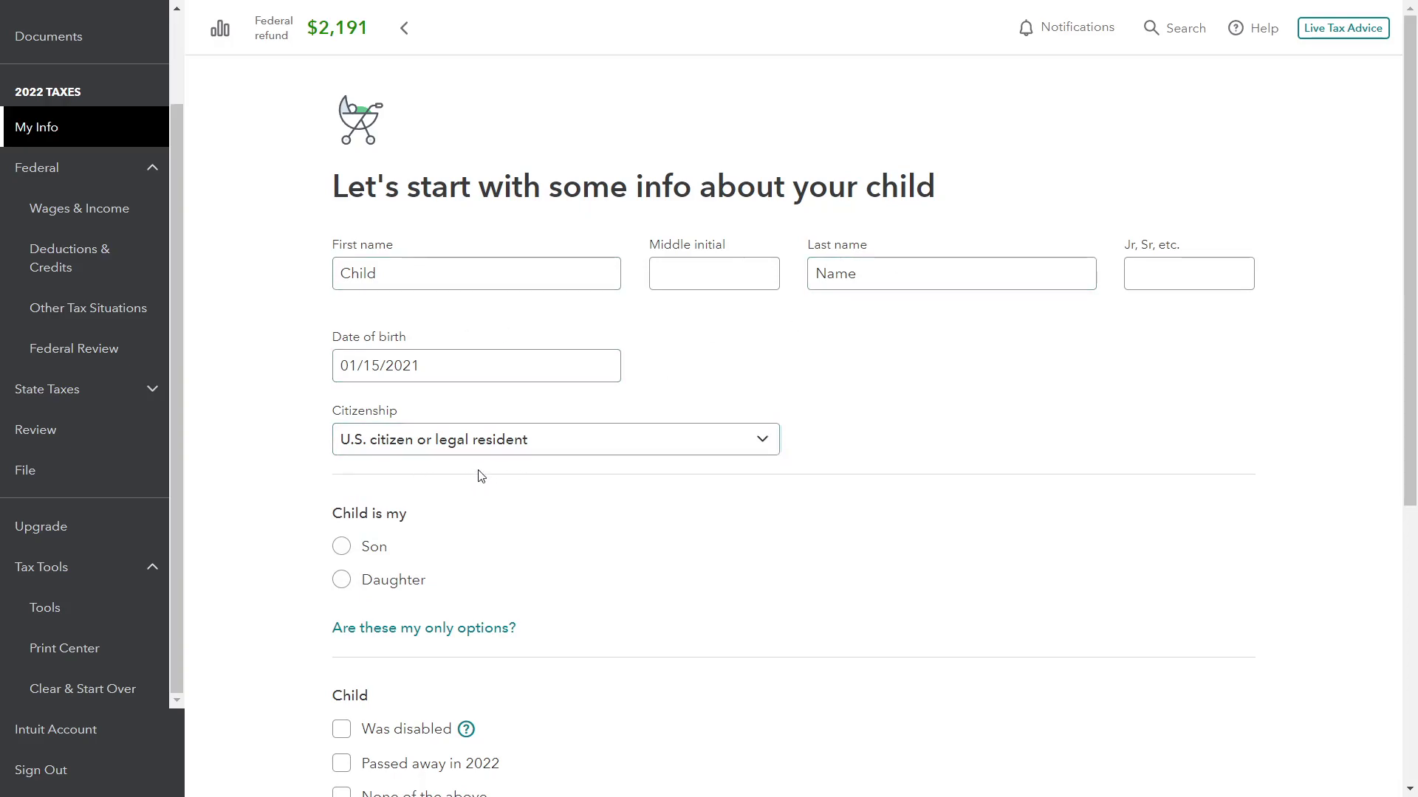
left_click(341, 550)
scroll(624, 509, "down", 3)
scroll(624, 509, "down", 3)
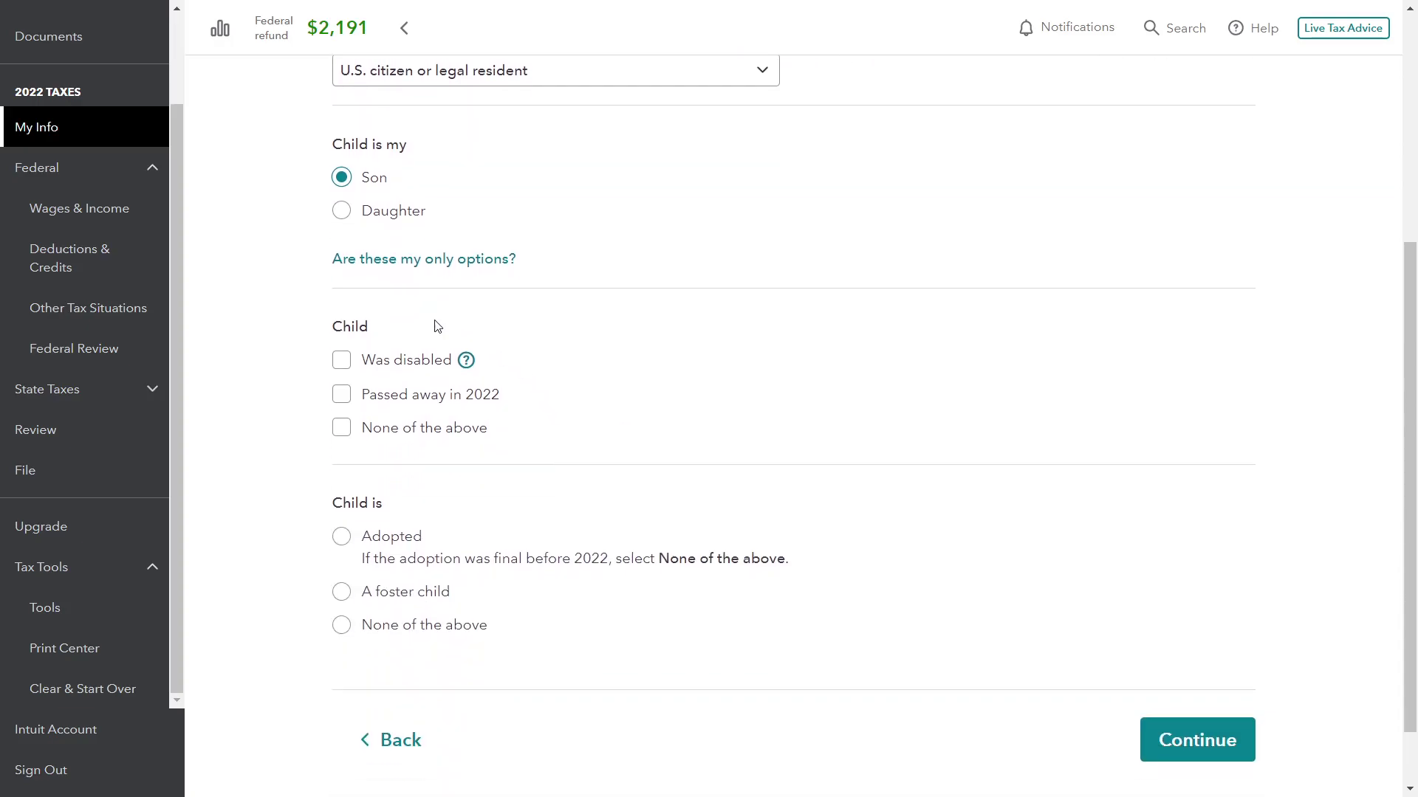
left_click(342, 430)
left_click(341, 625)
left_click(1196, 741)
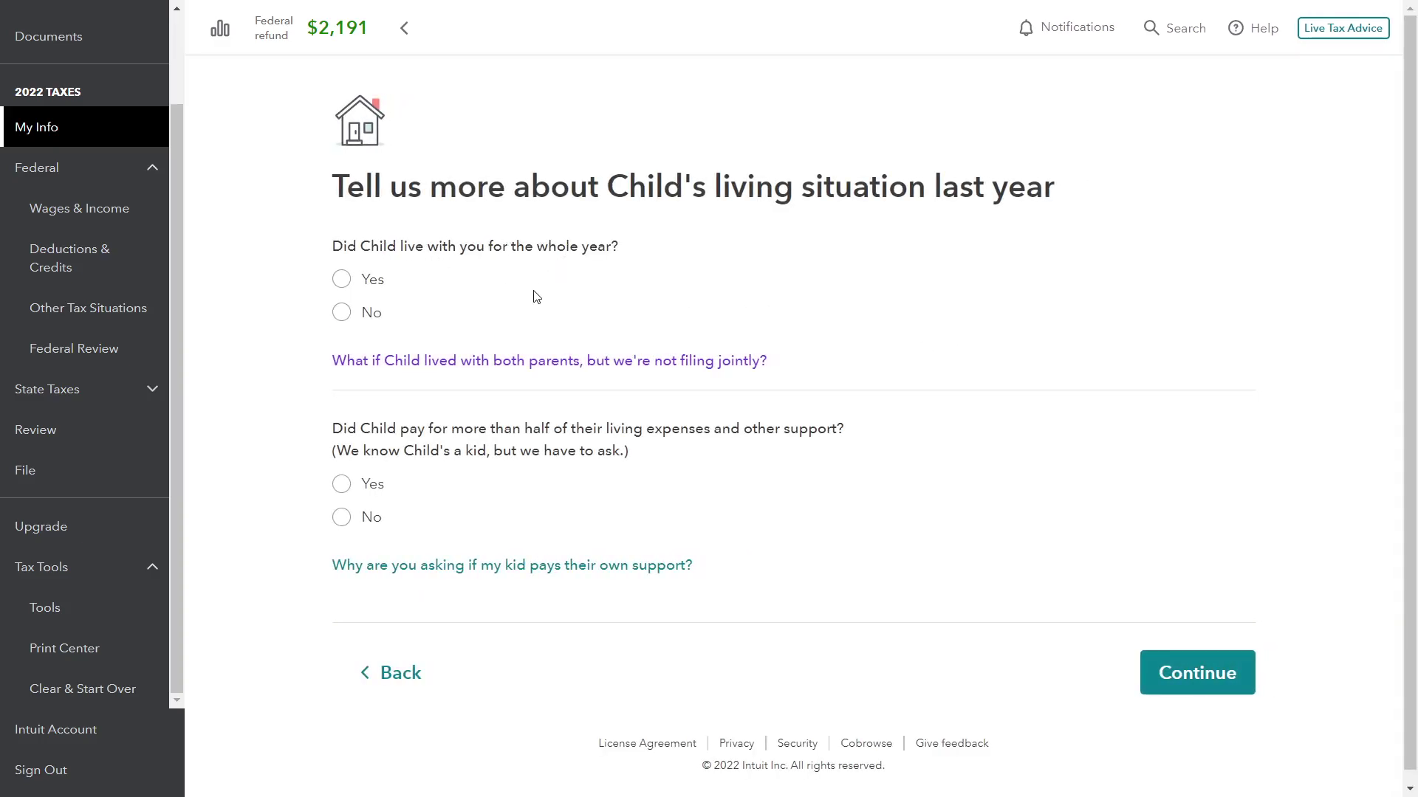
Answer Yes to living with you all year, Yes to all in the U.S., No to self-support.
left_click(481, 361)
left_click(342, 280)
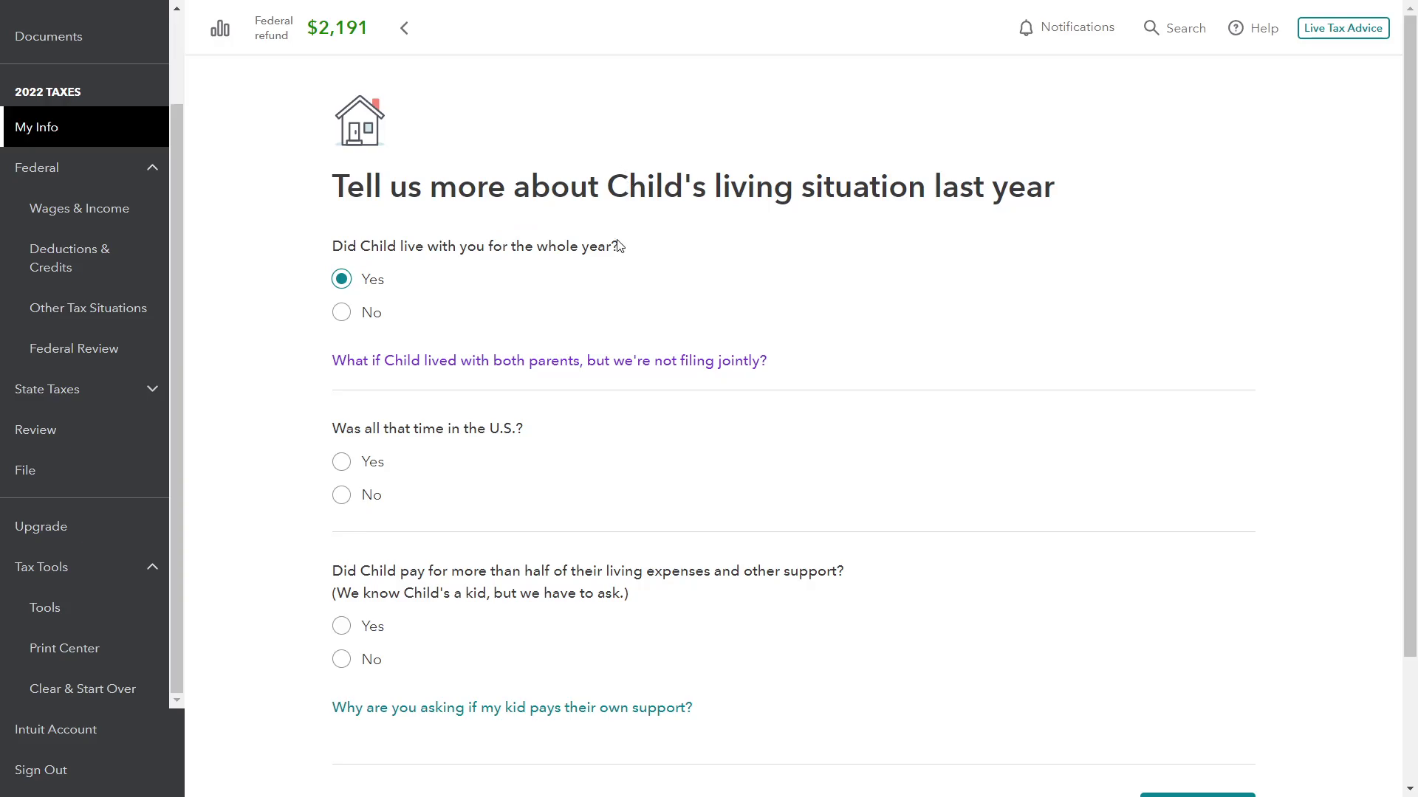
left_click(343, 463)
scroll(532, 447, "down", 2)
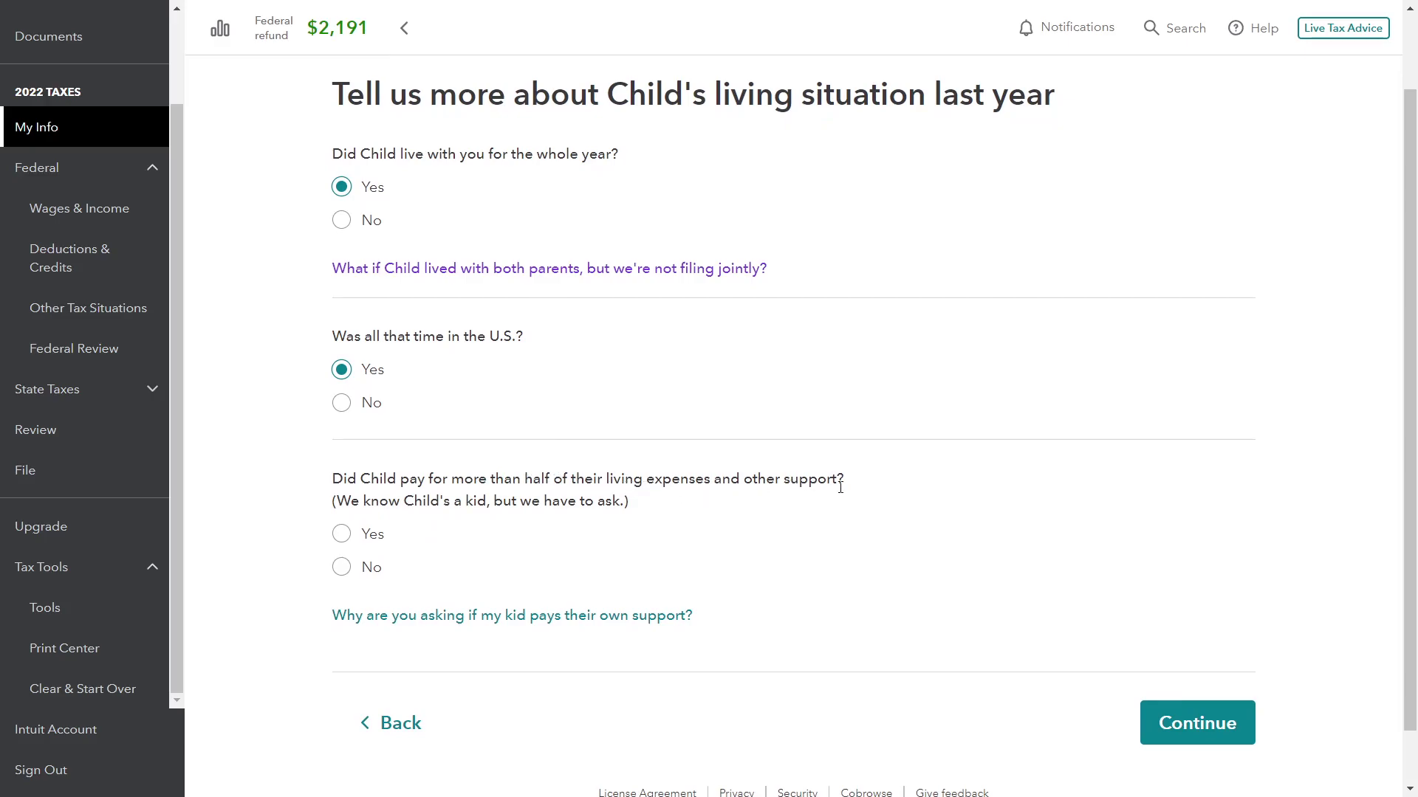
left_click(351, 570)
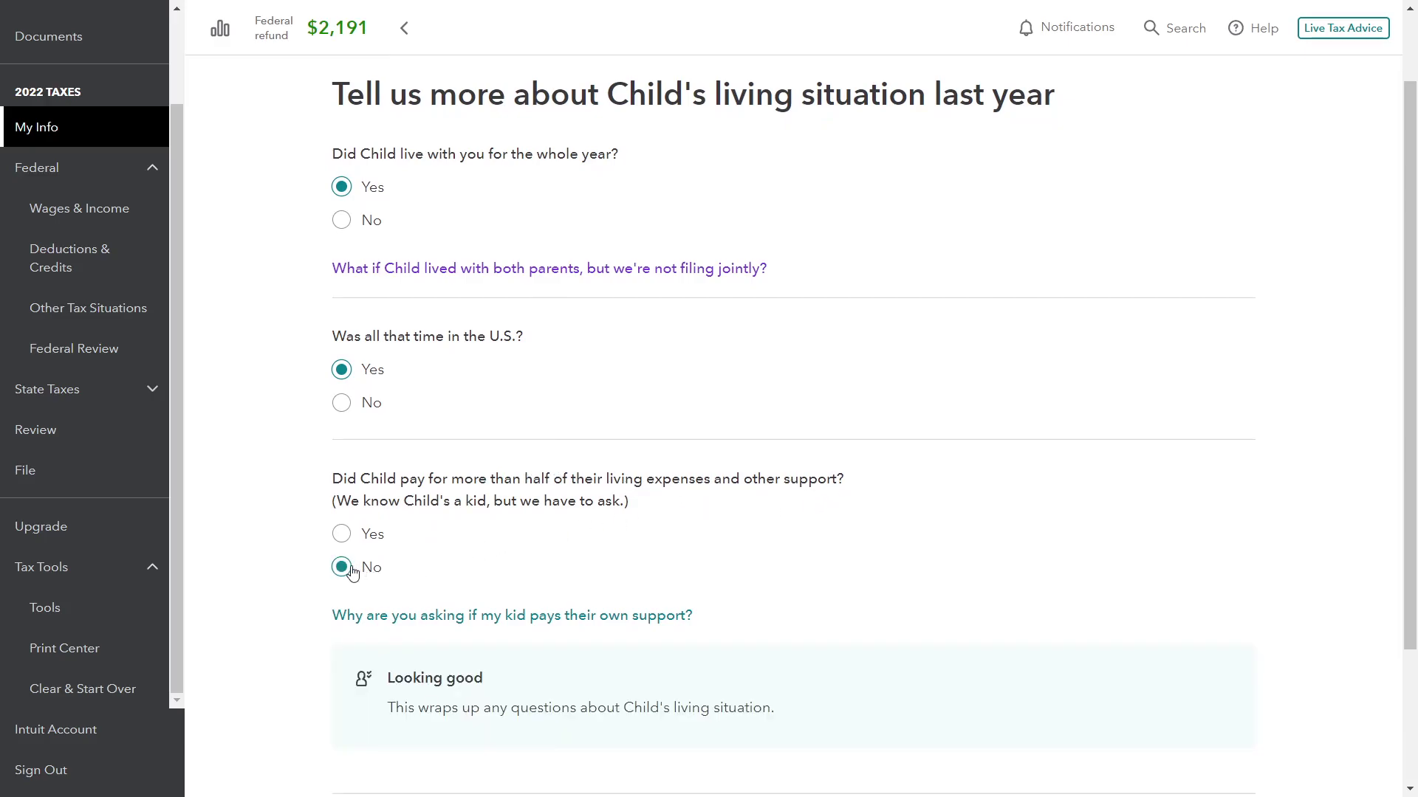
scroll(547, 523, "down", 1)
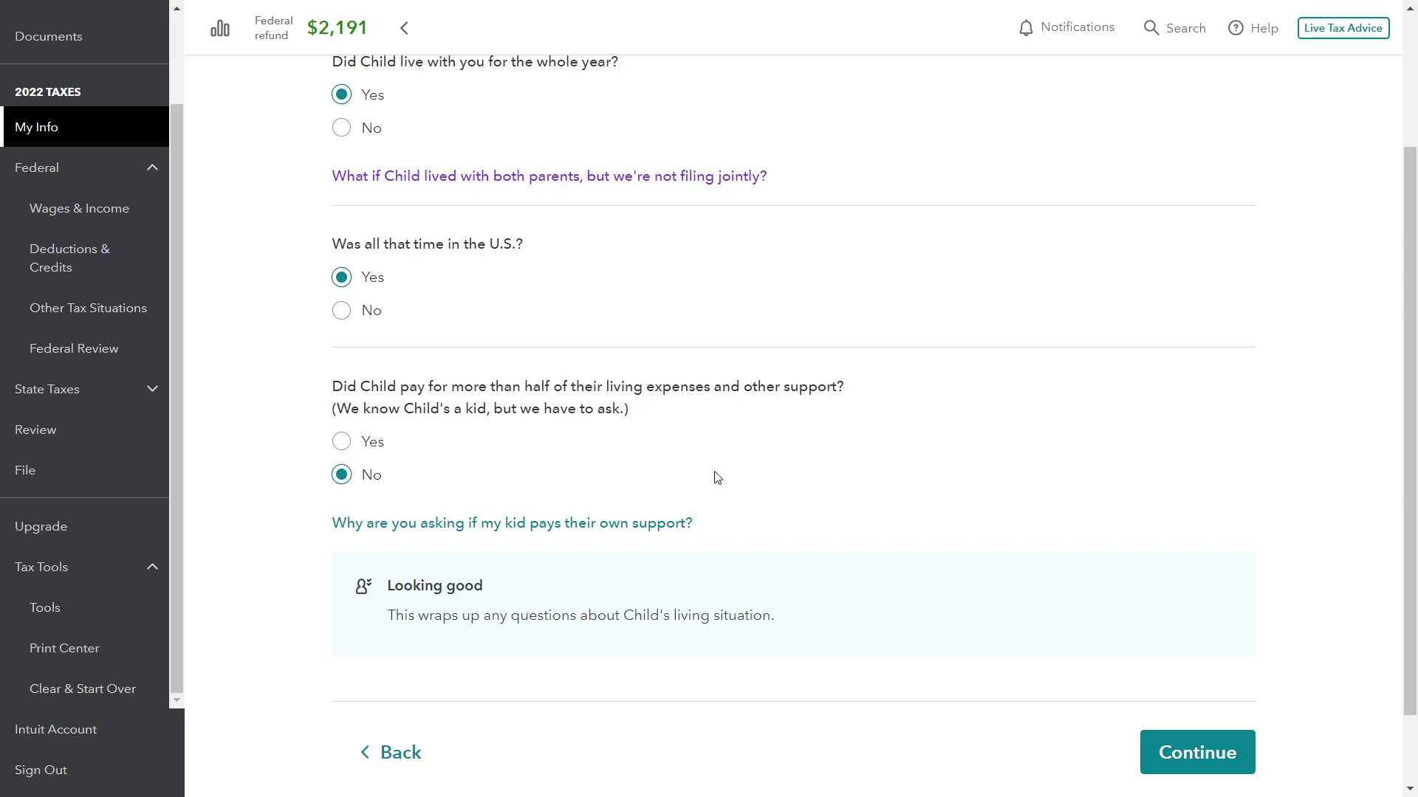
left_click(1174, 761)
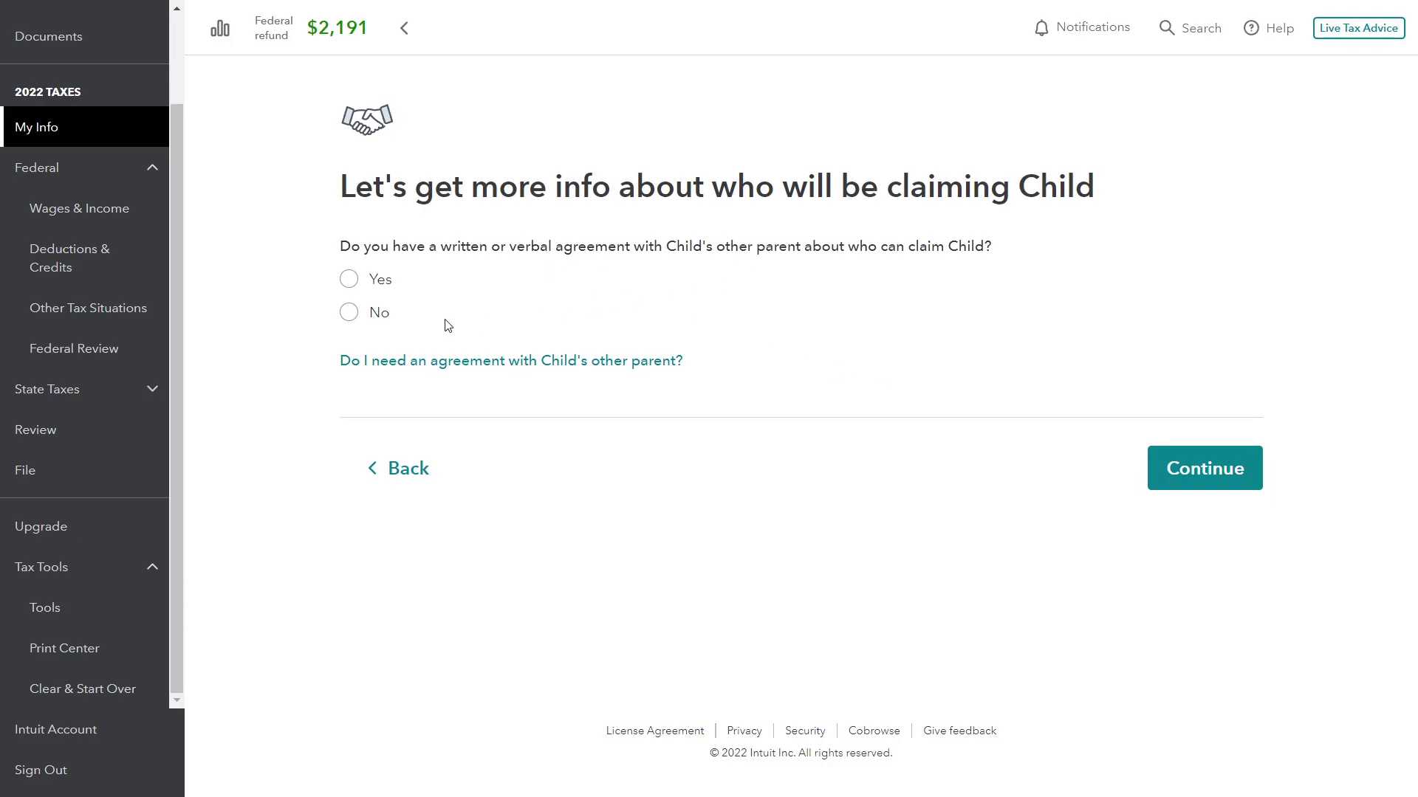
Answer No to a parent agreement, My home for most nights, and I am as claimant.
left_click(350, 315)
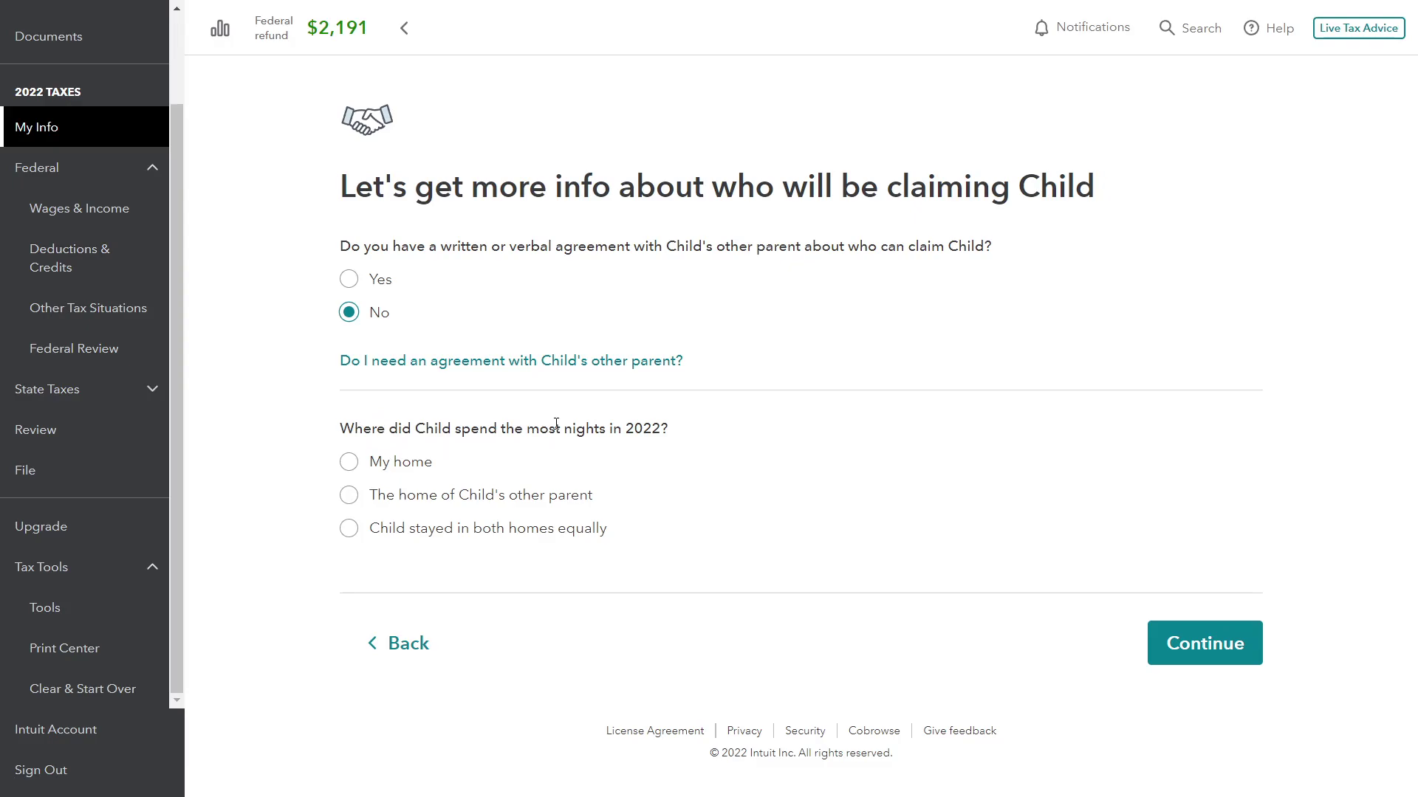
left_click(369, 469)
scroll(699, 531, "down", 2)
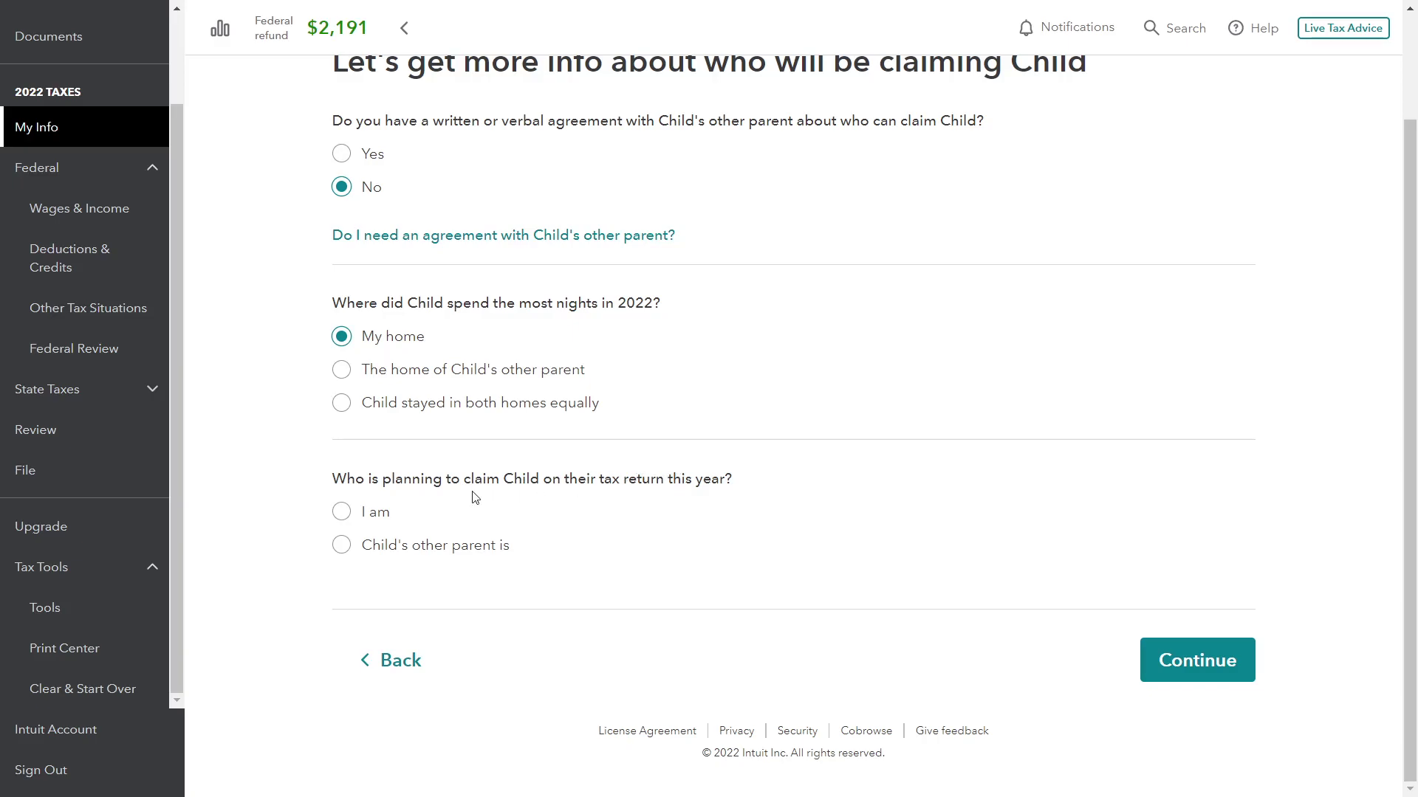
left_click(342, 512)
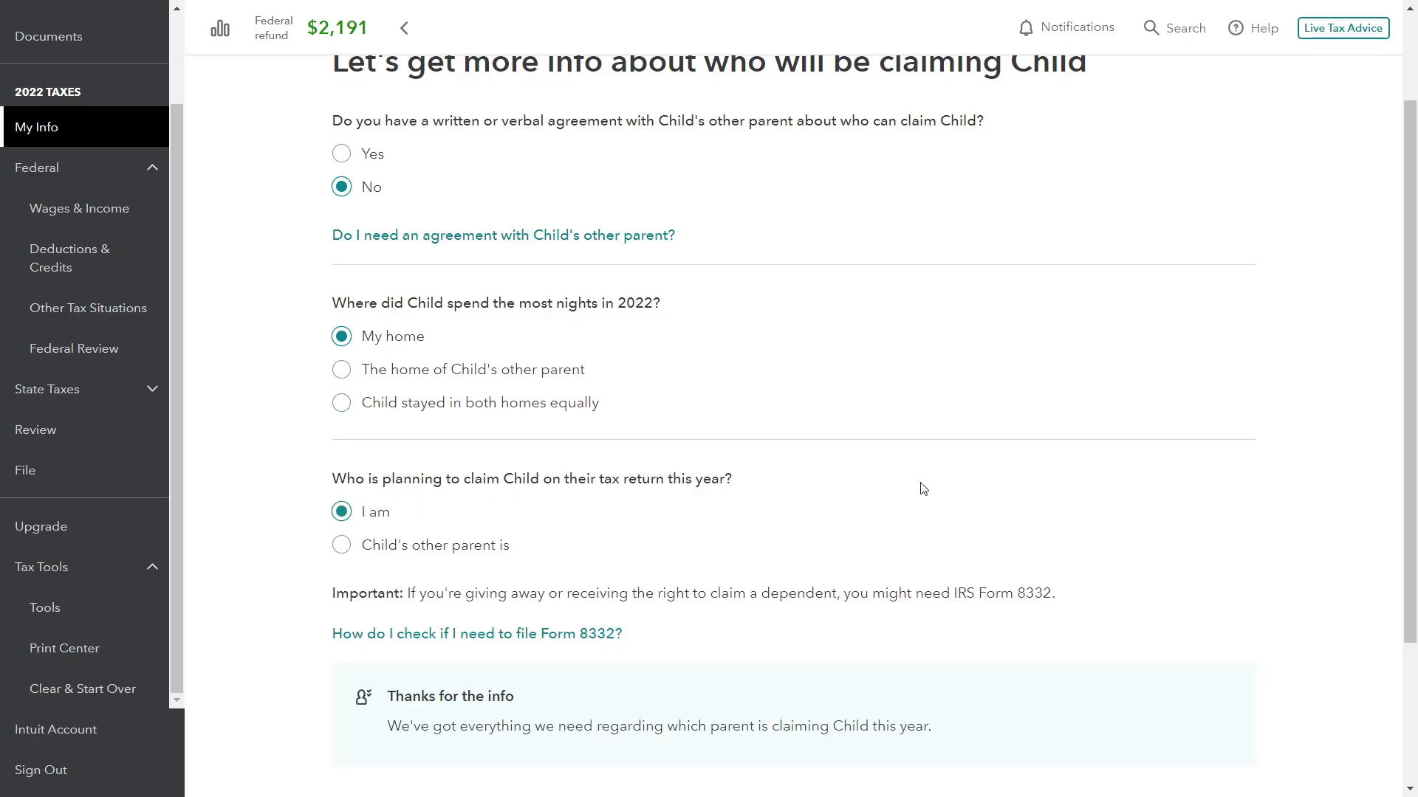
scroll(923, 489, "down", 3)
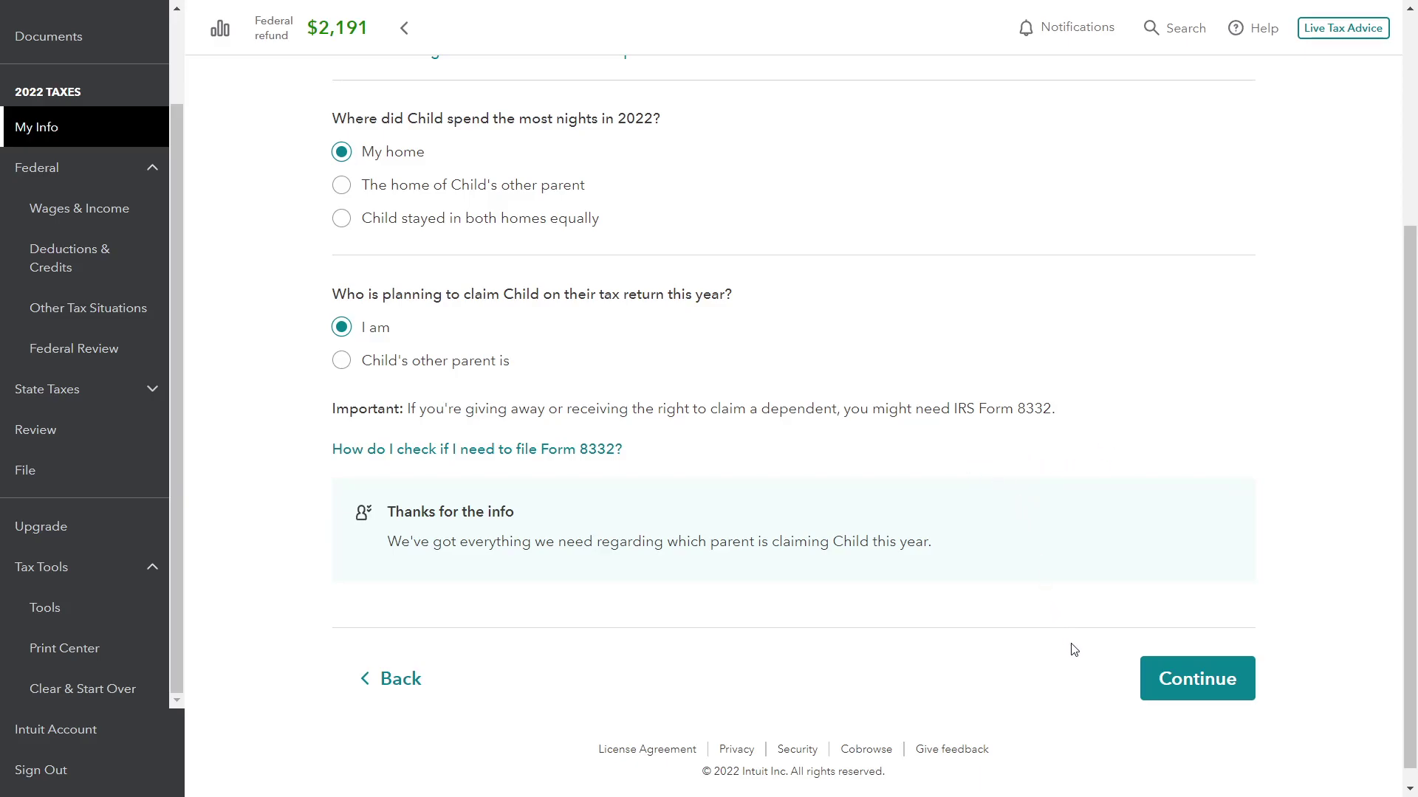
left_click(1198, 688)
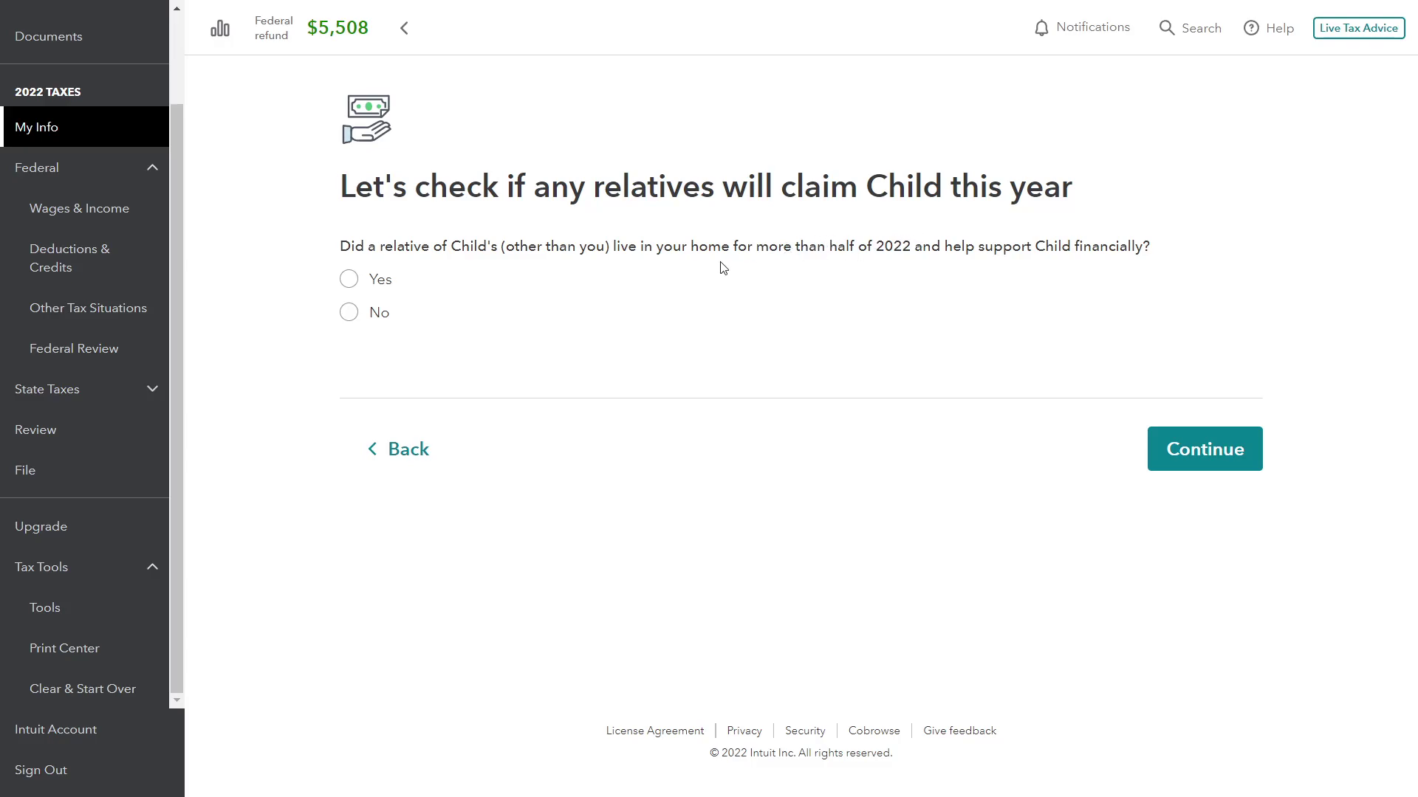
Answer No to the other-relative question and continue past the dependent-qualification confirmation.
left_click(356, 314)
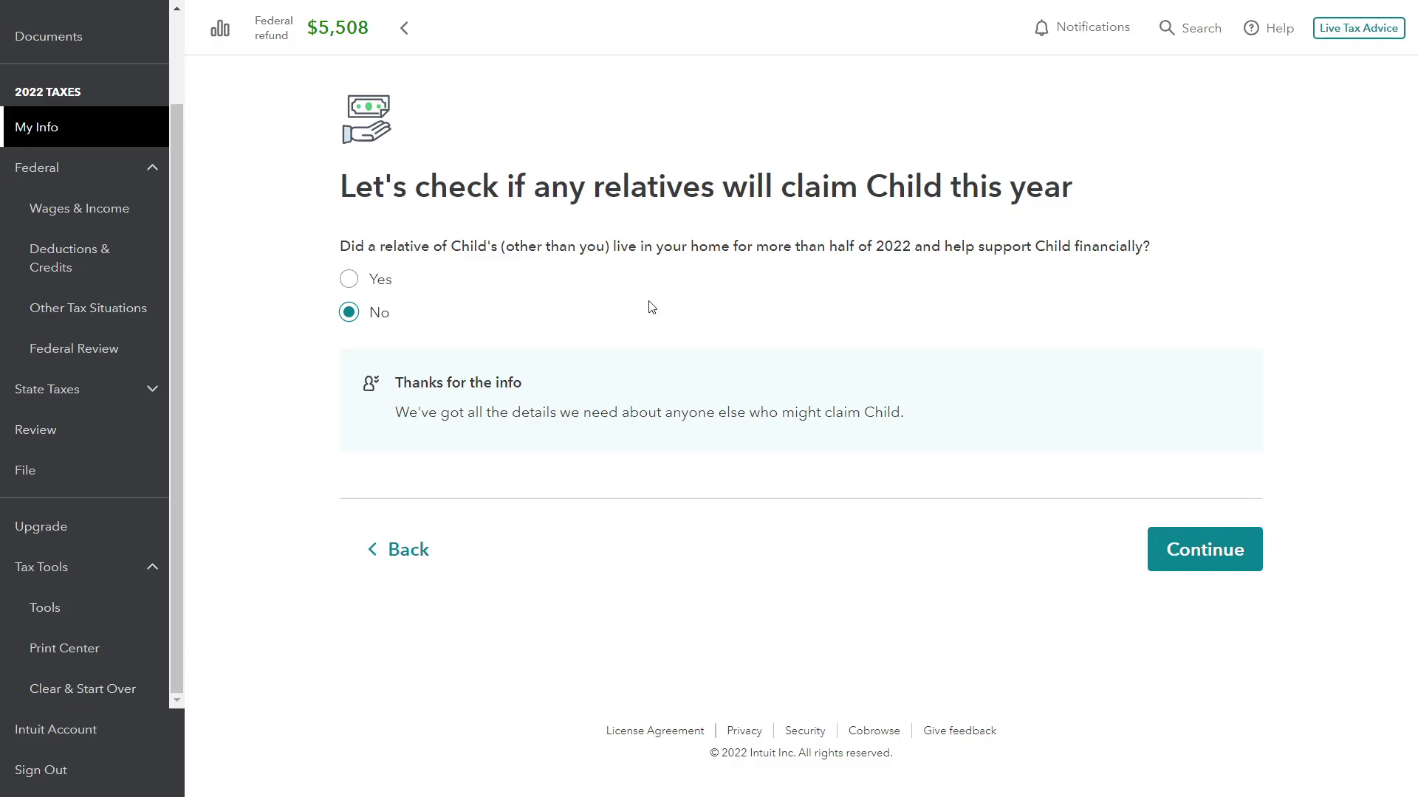
left_click(1185, 555)
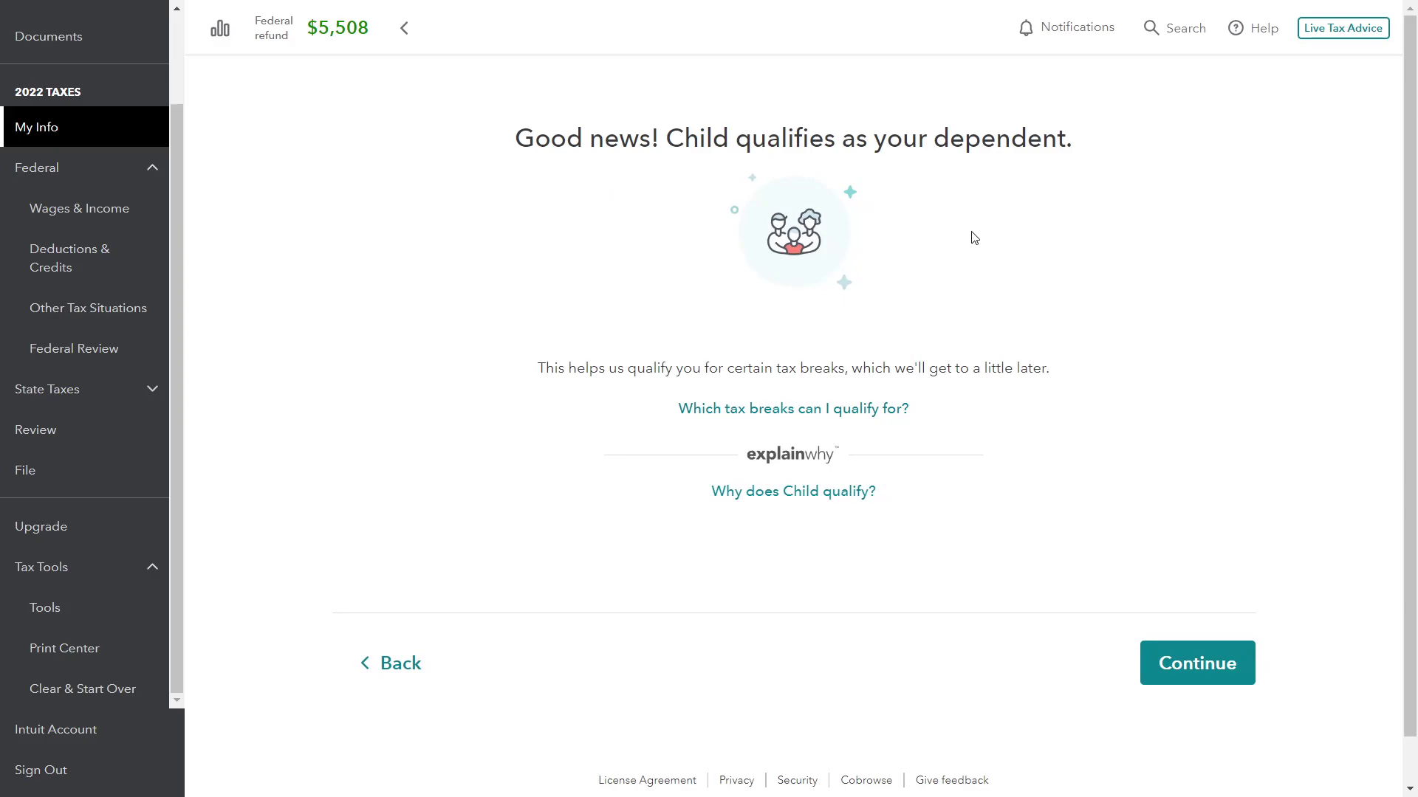
left_click(1203, 662)
Enter the child's Social Security number and submit it.
left_click(527, 312)
type("099-")
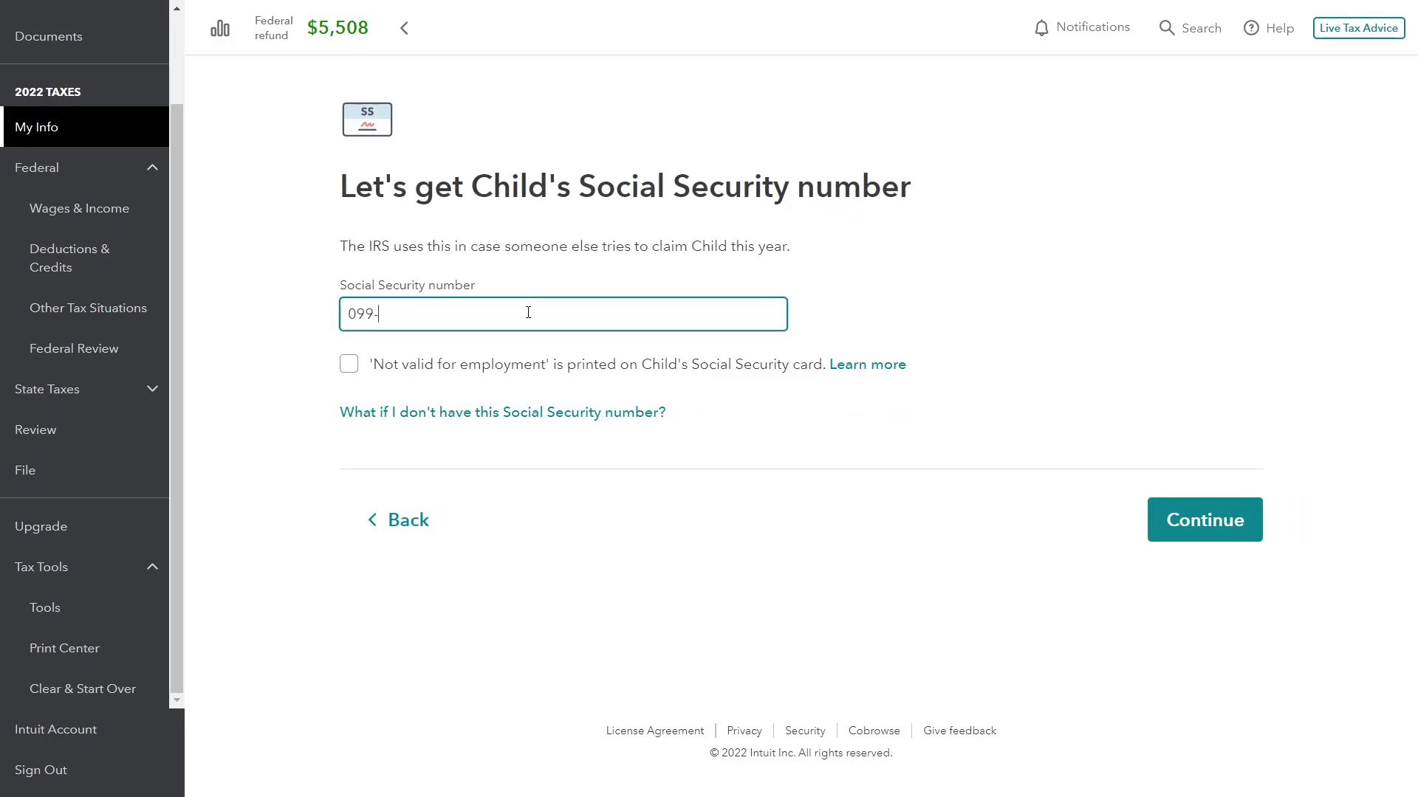
type("99-9999")
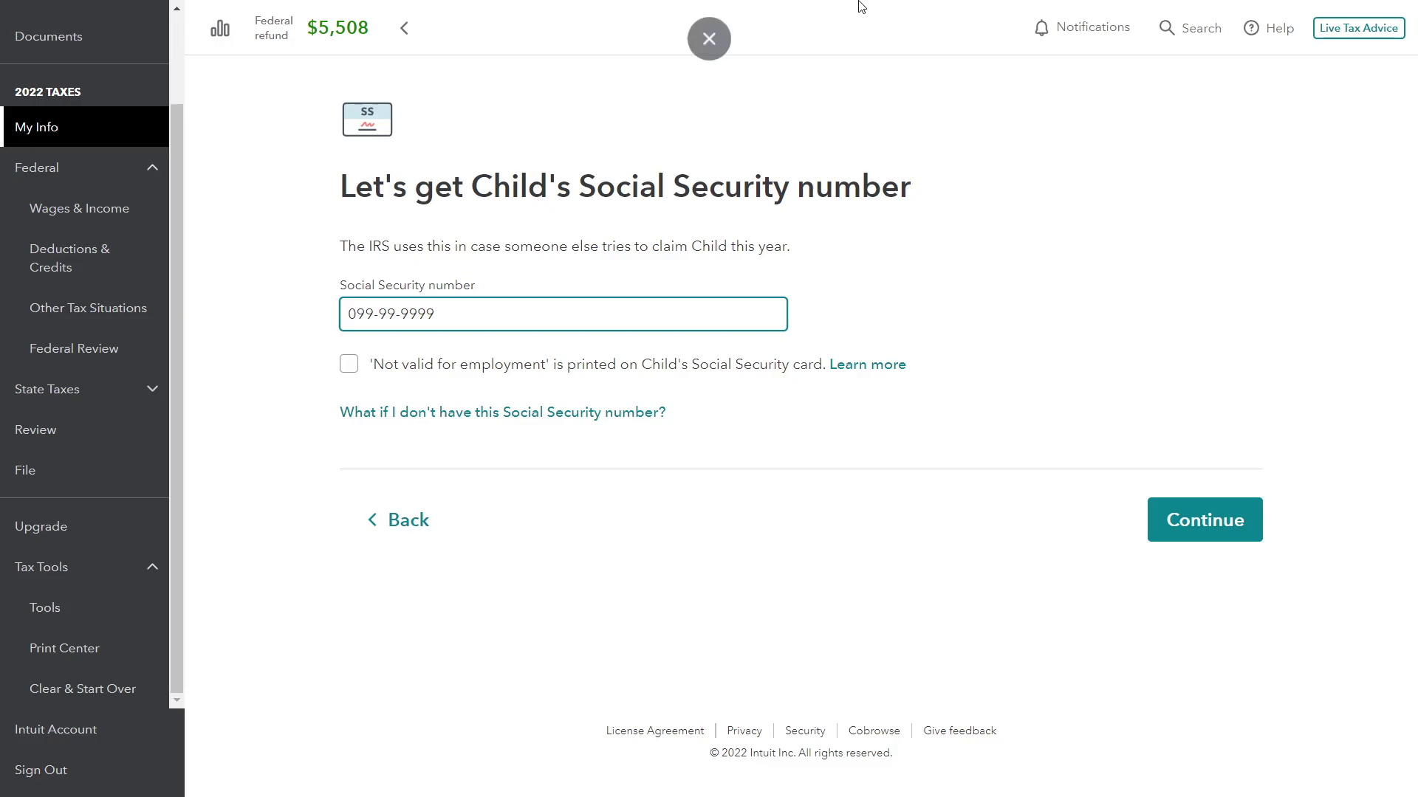
left_click(1211, 536)
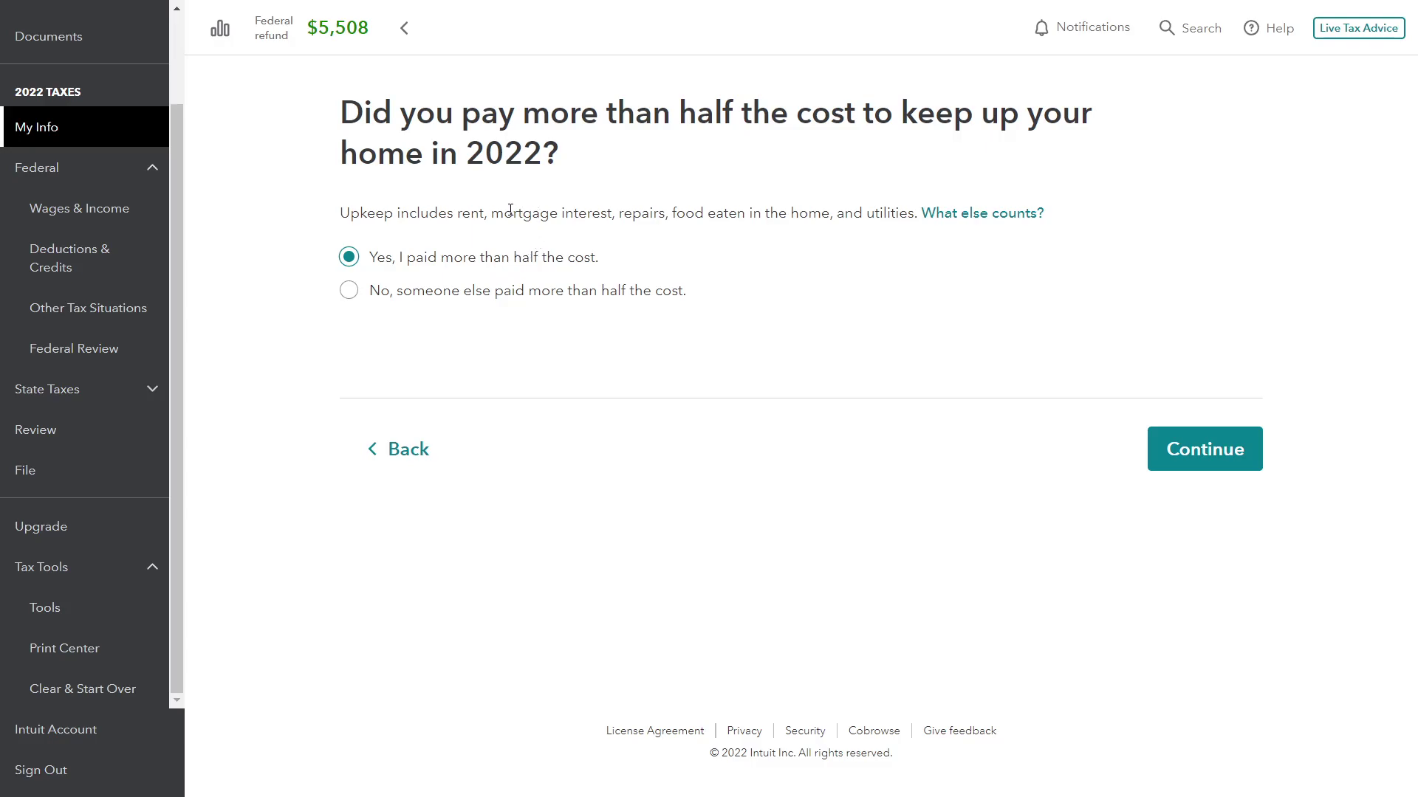
Confirm paying over half the home upkeep and accept the Head of Household filing status.
left_click(1222, 447)
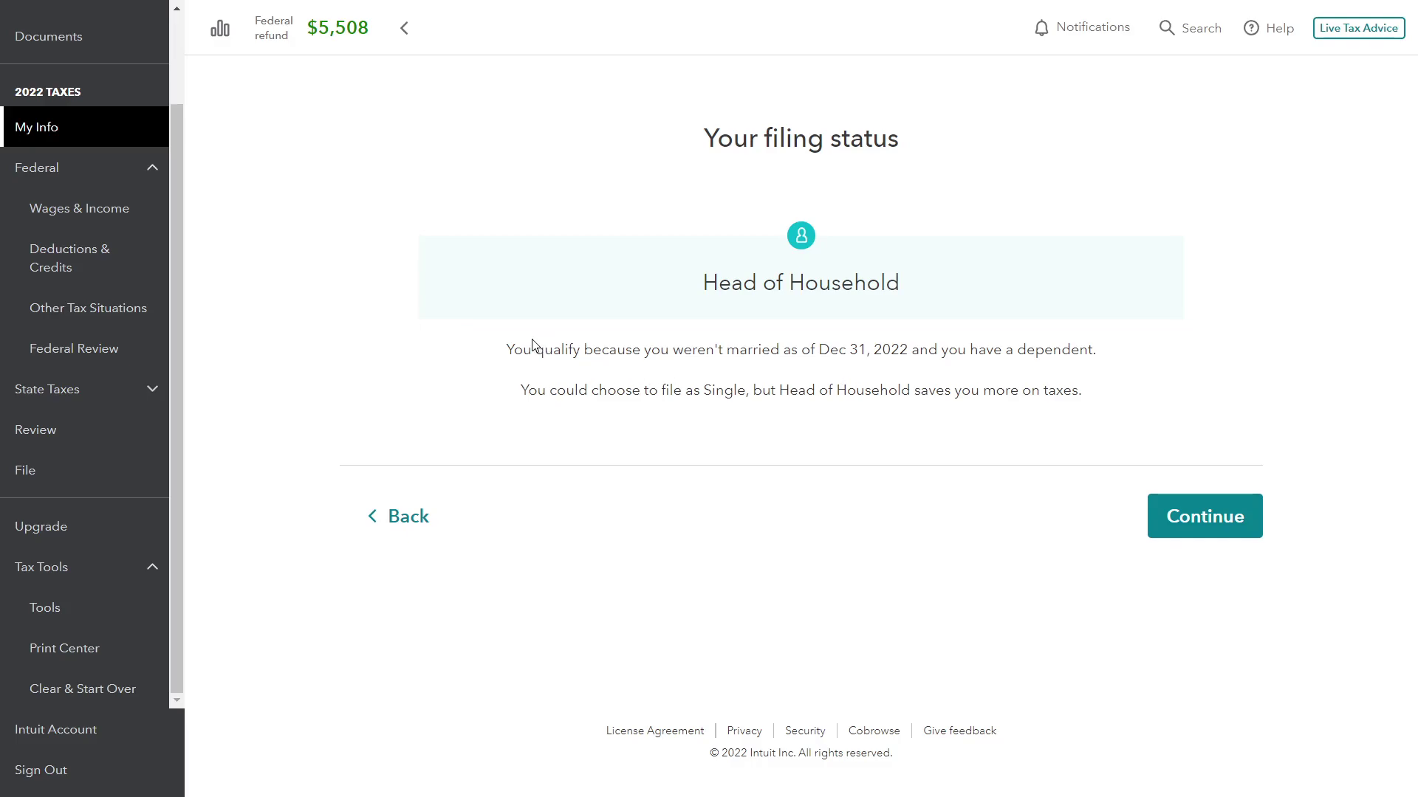
left_click_drag(509, 347, 837, 350)
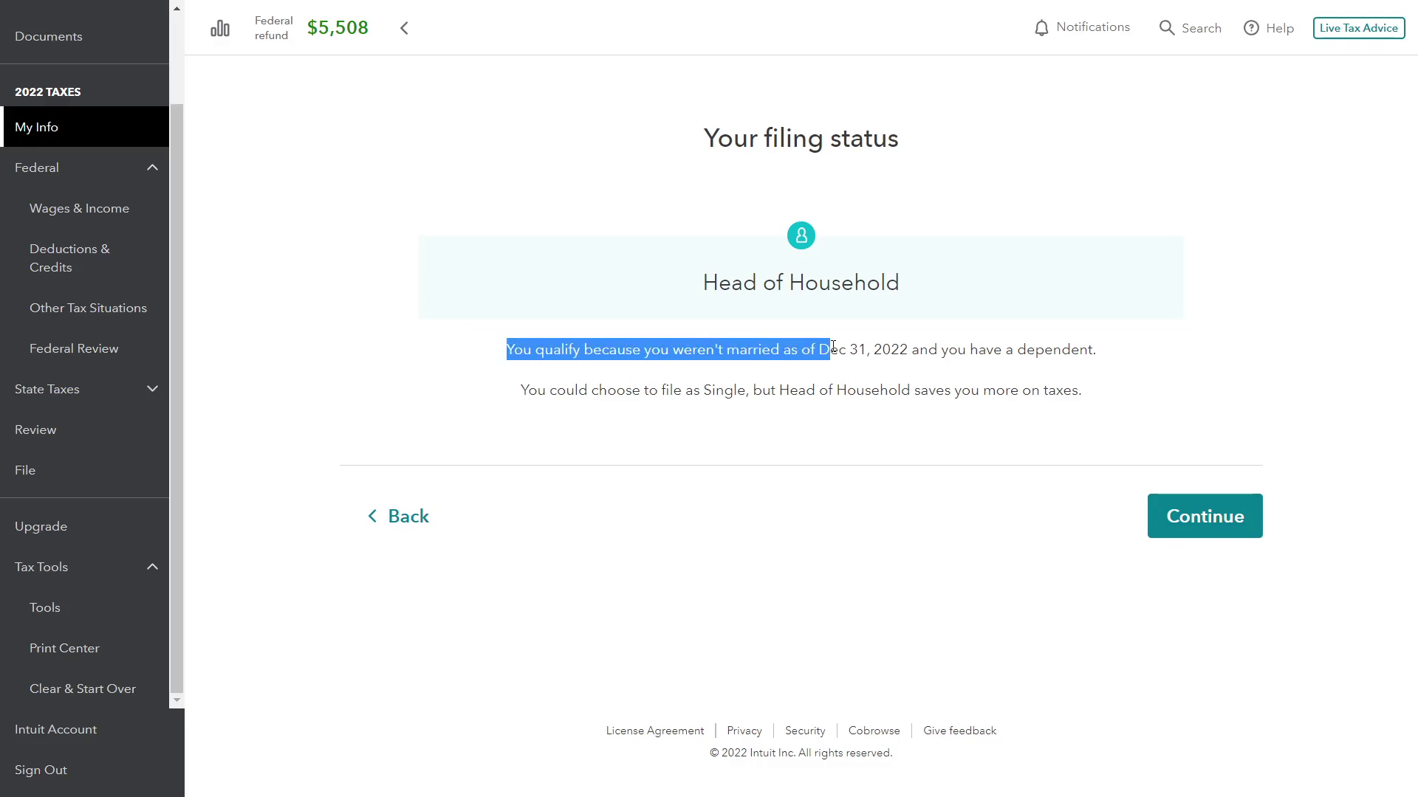
left_click(849, 350)
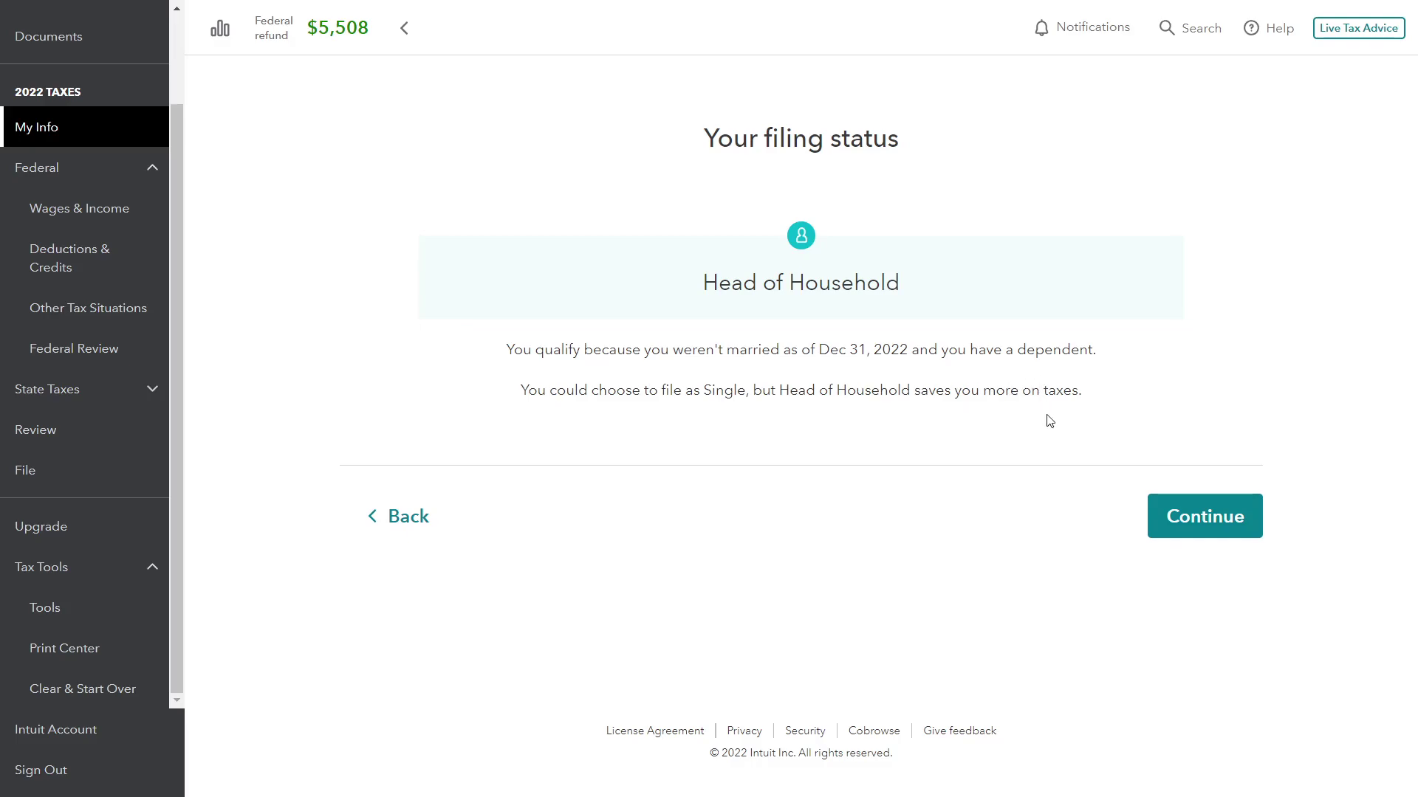
left_click(1187, 523)
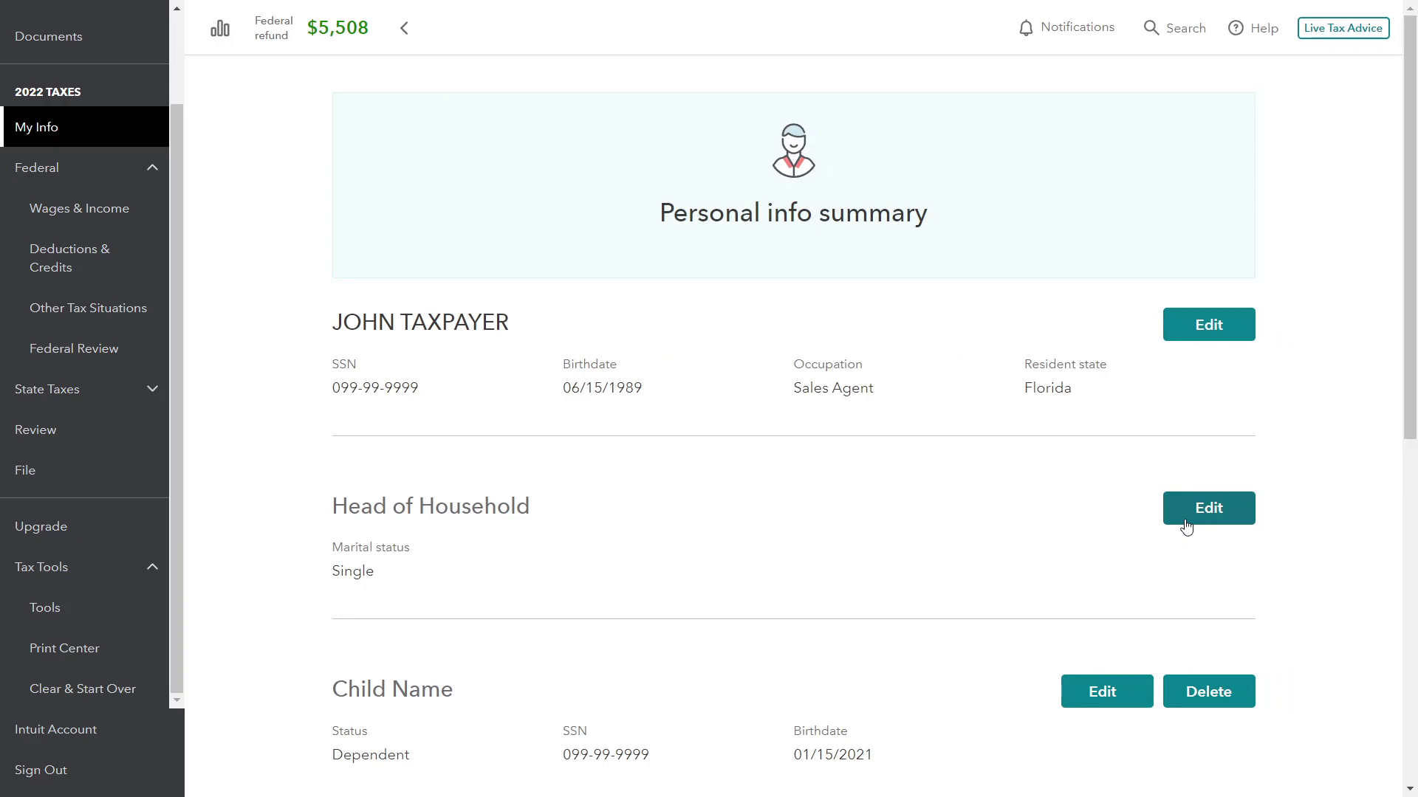
Scroll the personal info summary, then go to the Deductions & Credits section.
scroll(1063, 569, "down", 9)
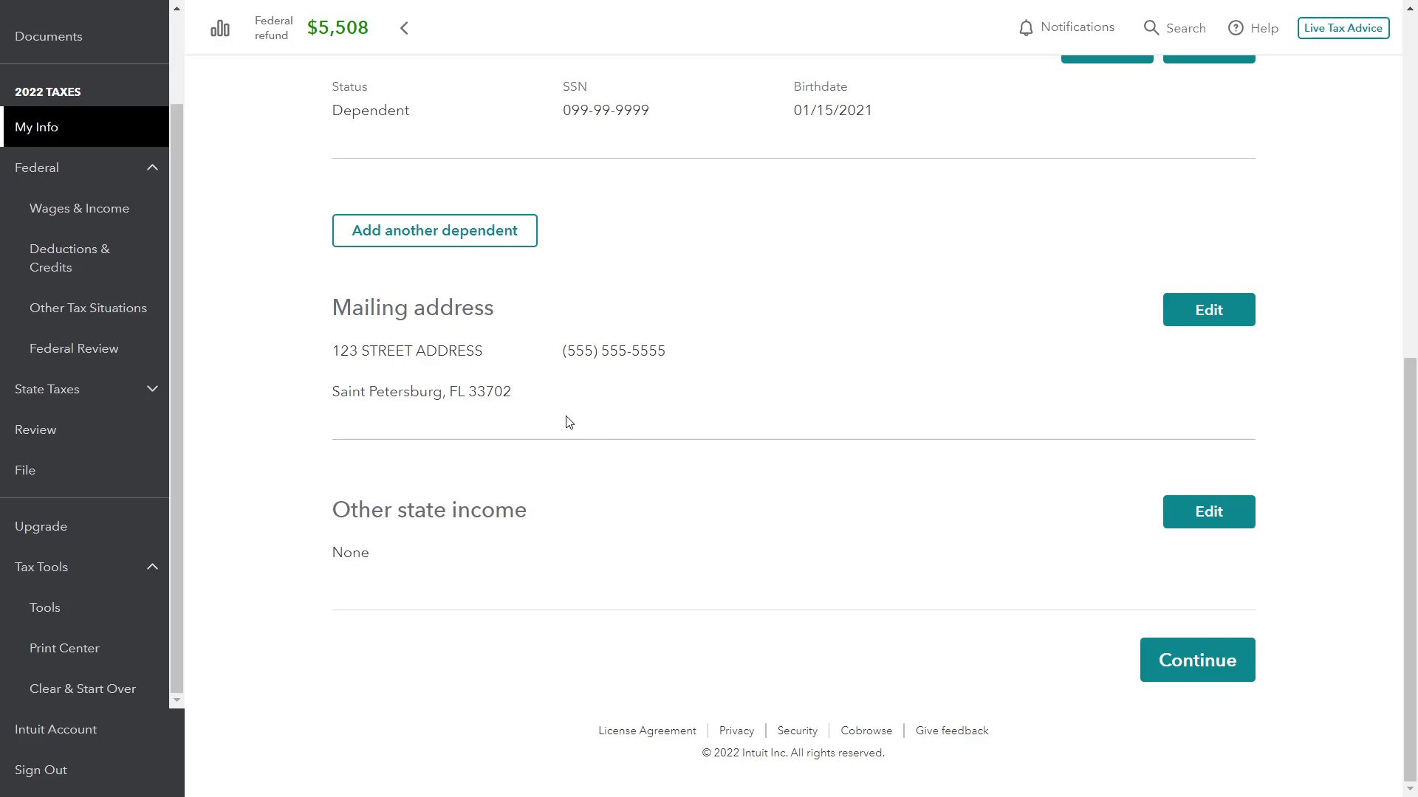
left_click(70, 266)
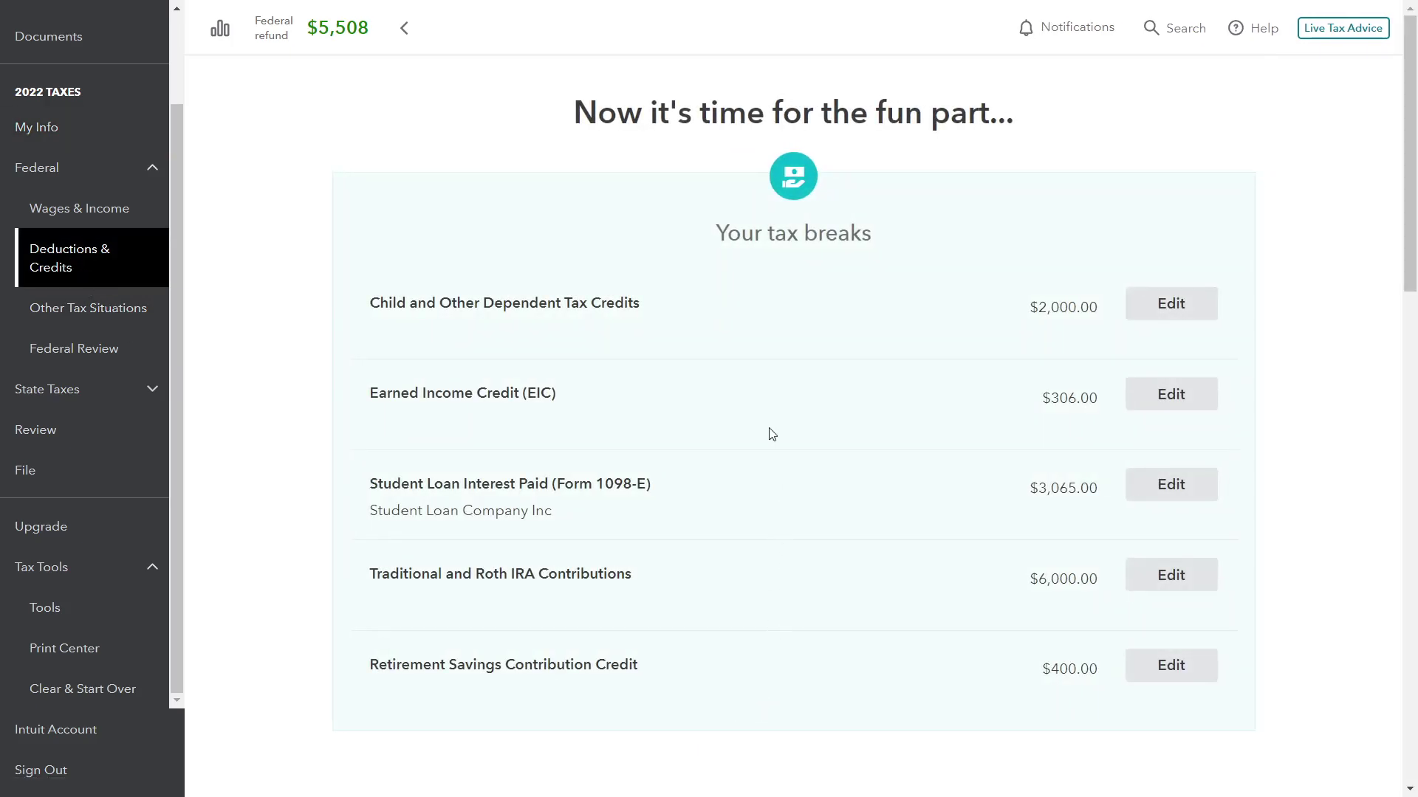
Review the $2,000.00 Child and Other Dependent Tax Credits and $306.00 Earned Income Credit amounts.
scroll(768, 434, "down", 1)
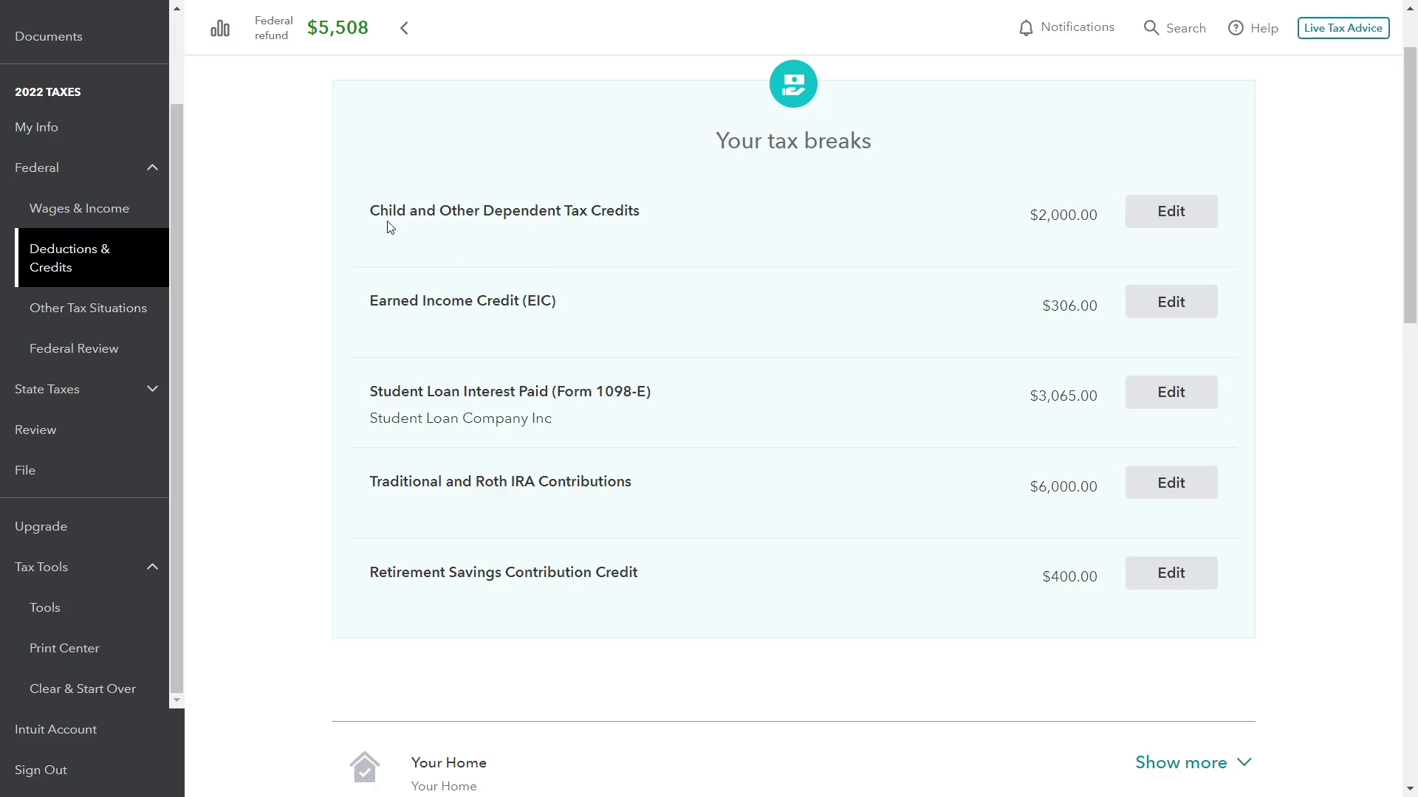
left_click_drag(386, 214, 627, 214)
left_click(851, 242)
left_click_drag(1033, 216, 1108, 216)
left_click(1107, 216)
left_click_drag(1043, 305, 1098, 305)
left_click(1097, 304)
Scroll down and show more under the You and Your Family row.
scroll(1043, 452, "down", 1)
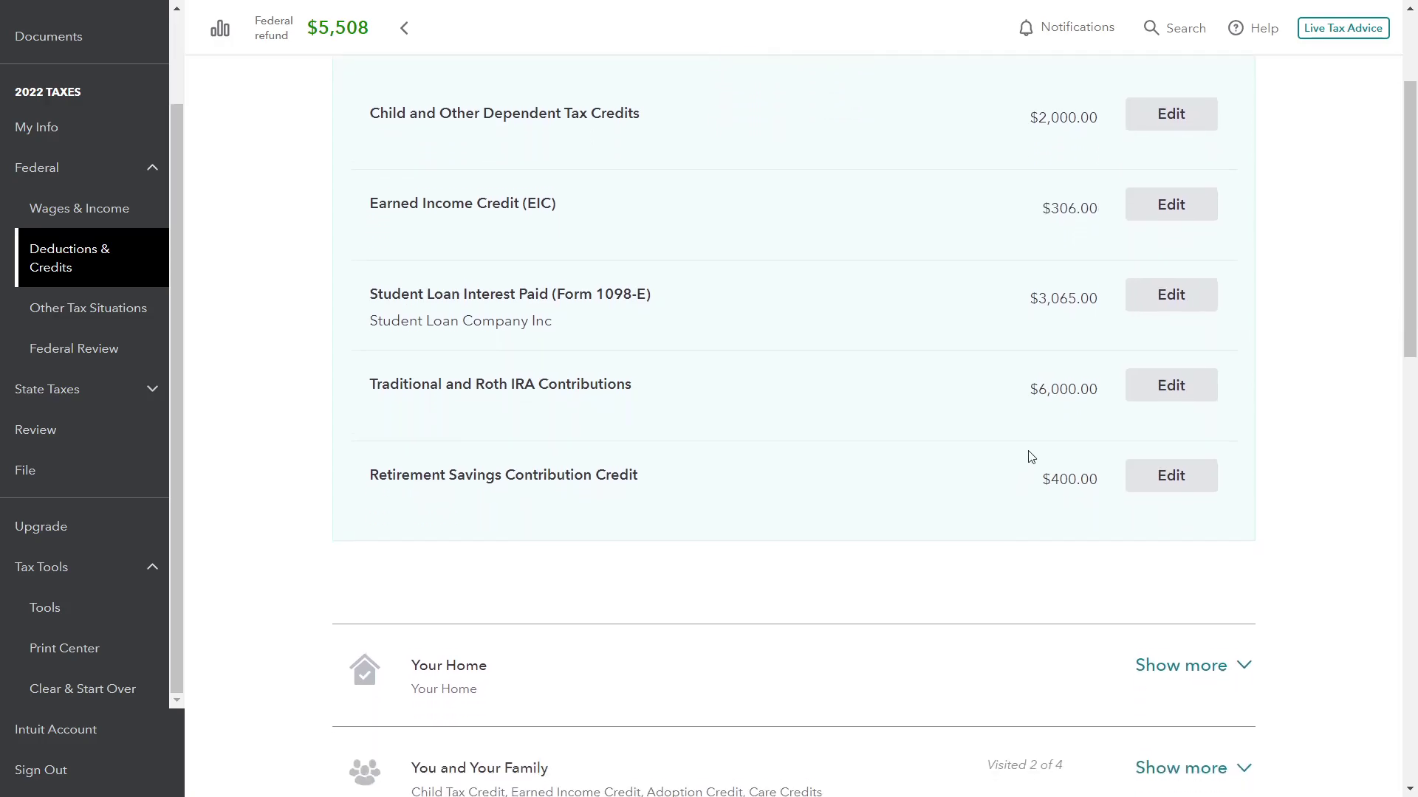
scroll(1026, 456, "down", 5)
scroll(960, 387, "down", 2)
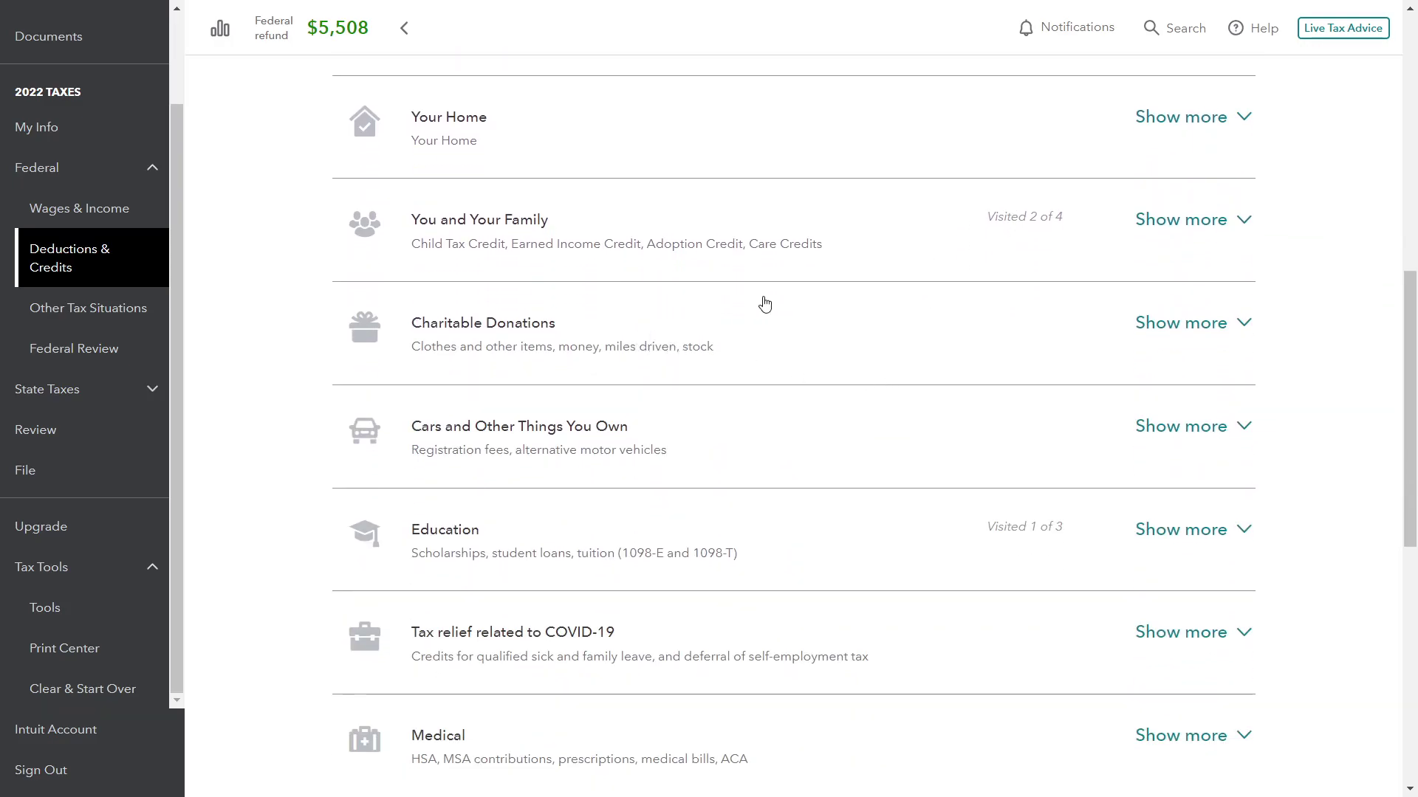
left_click(1244, 223)
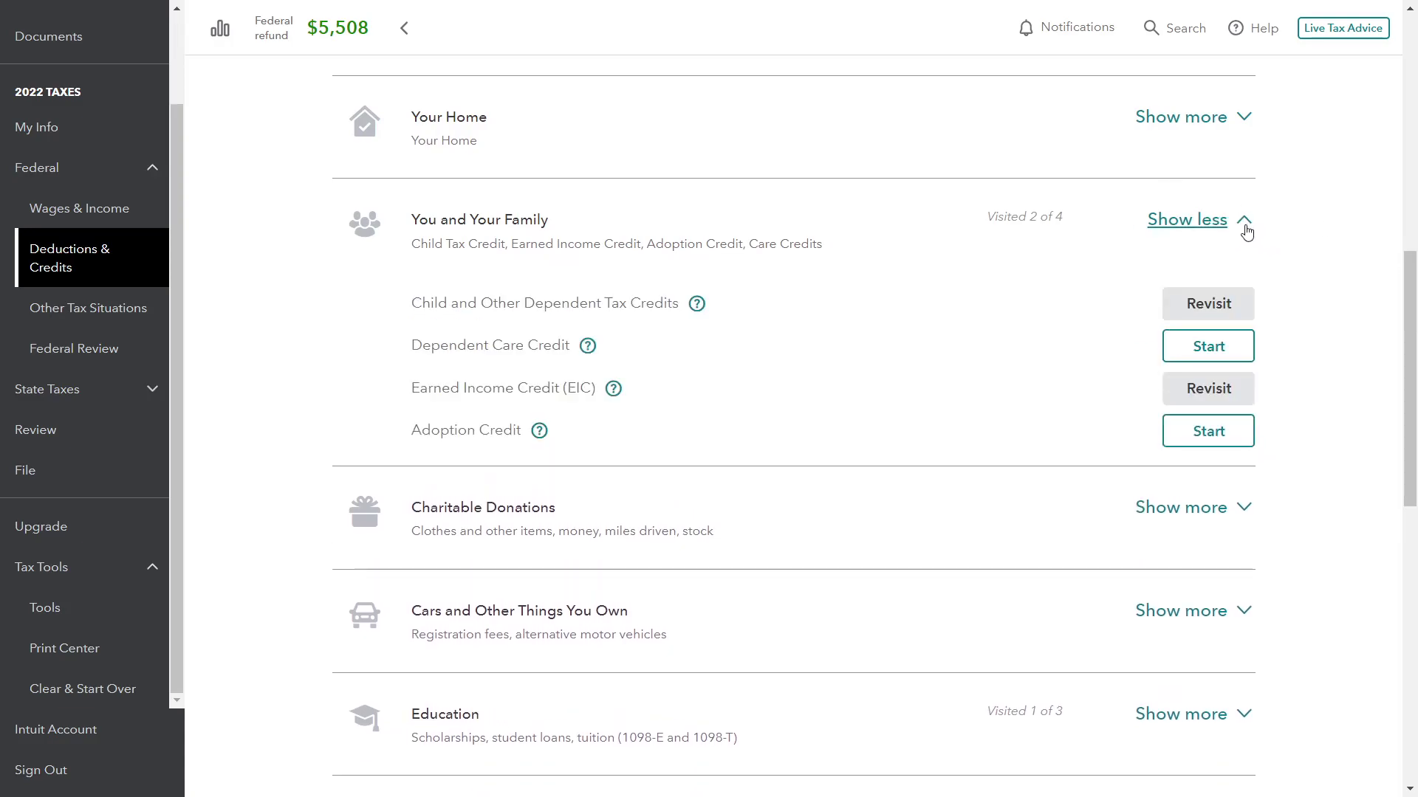
Revisit the Child and Other Dependent Tax Credits interview and continue past its introduction.
left_click(1217, 309)
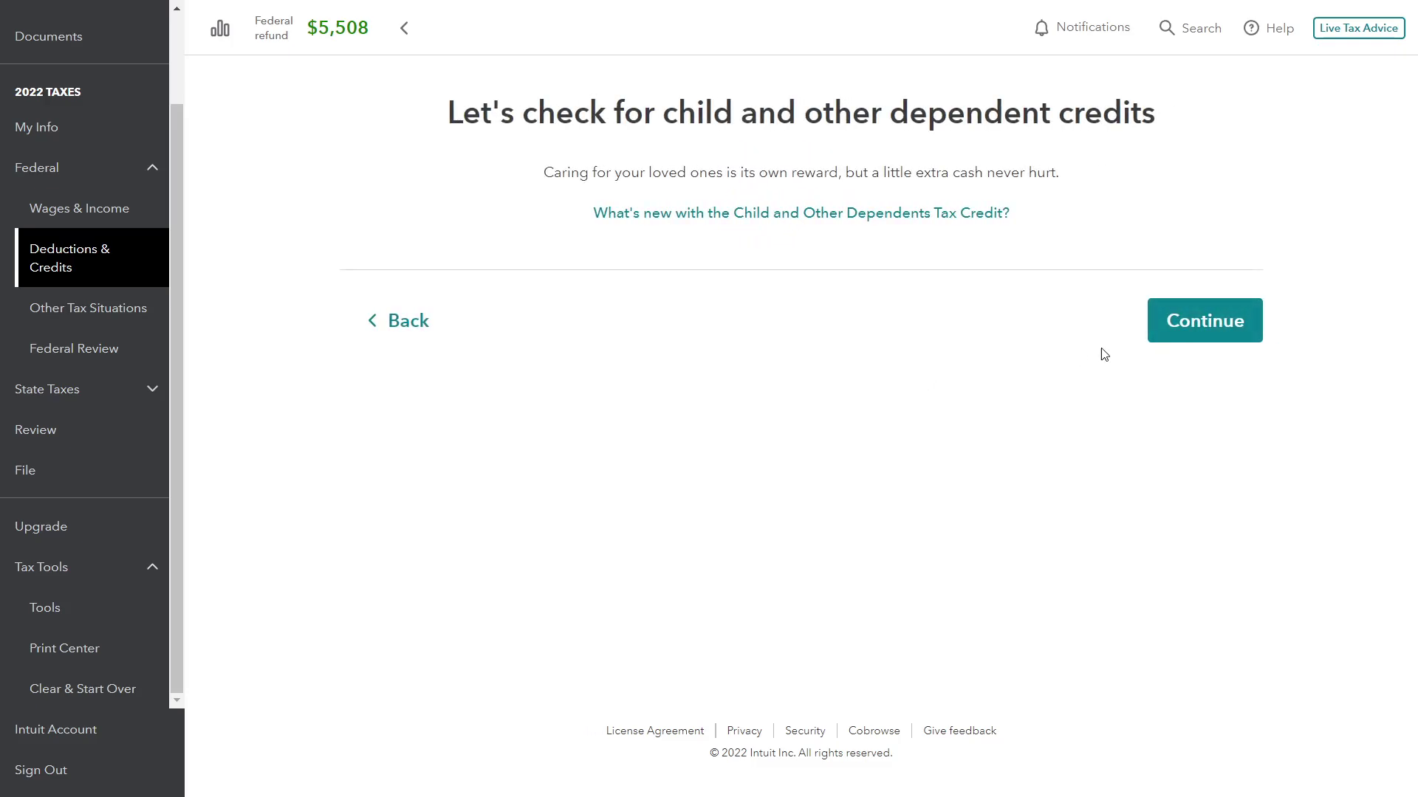
left_click(1200, 331)
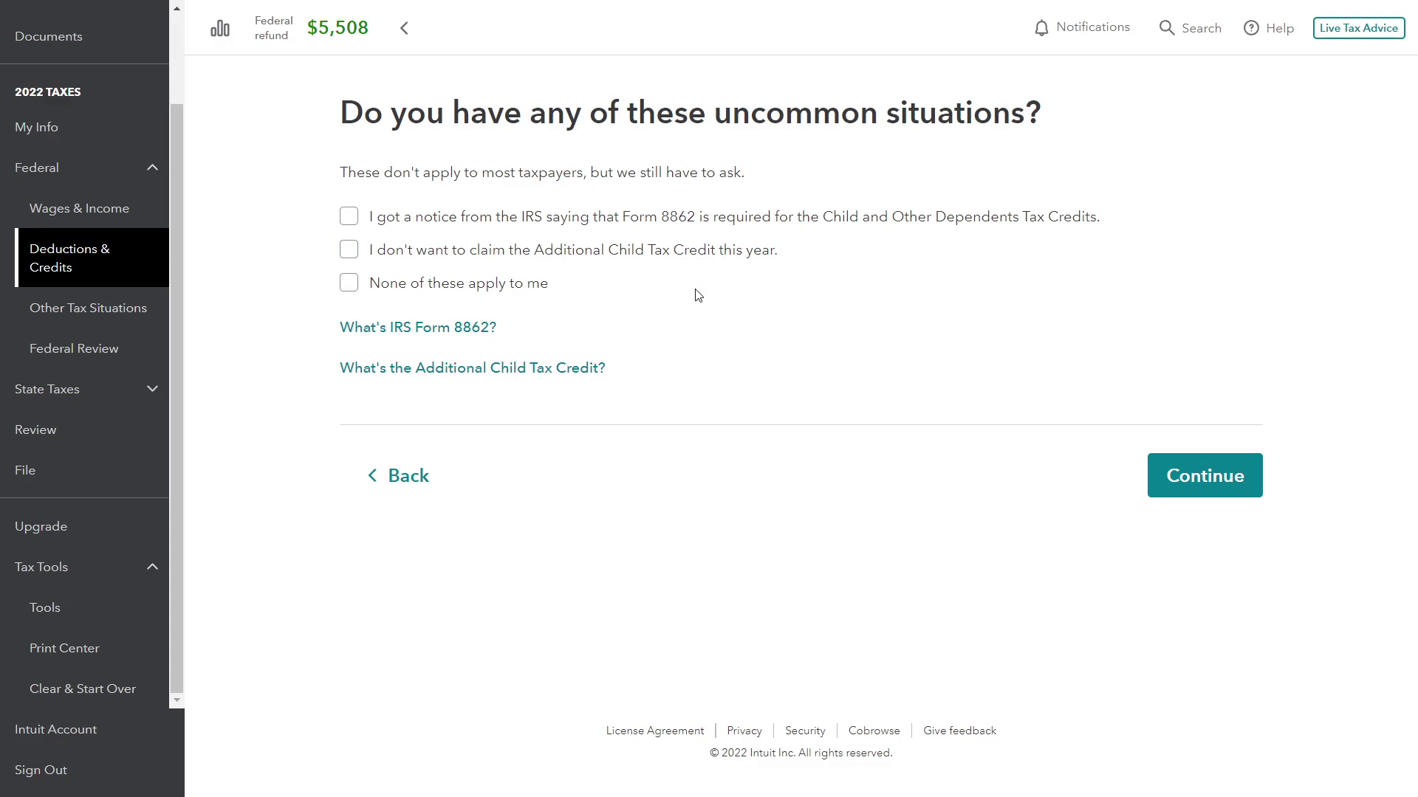
Select None of these apply, keep No for Puerto Rico residency, and finish the credit review.
left_click(653, 256)
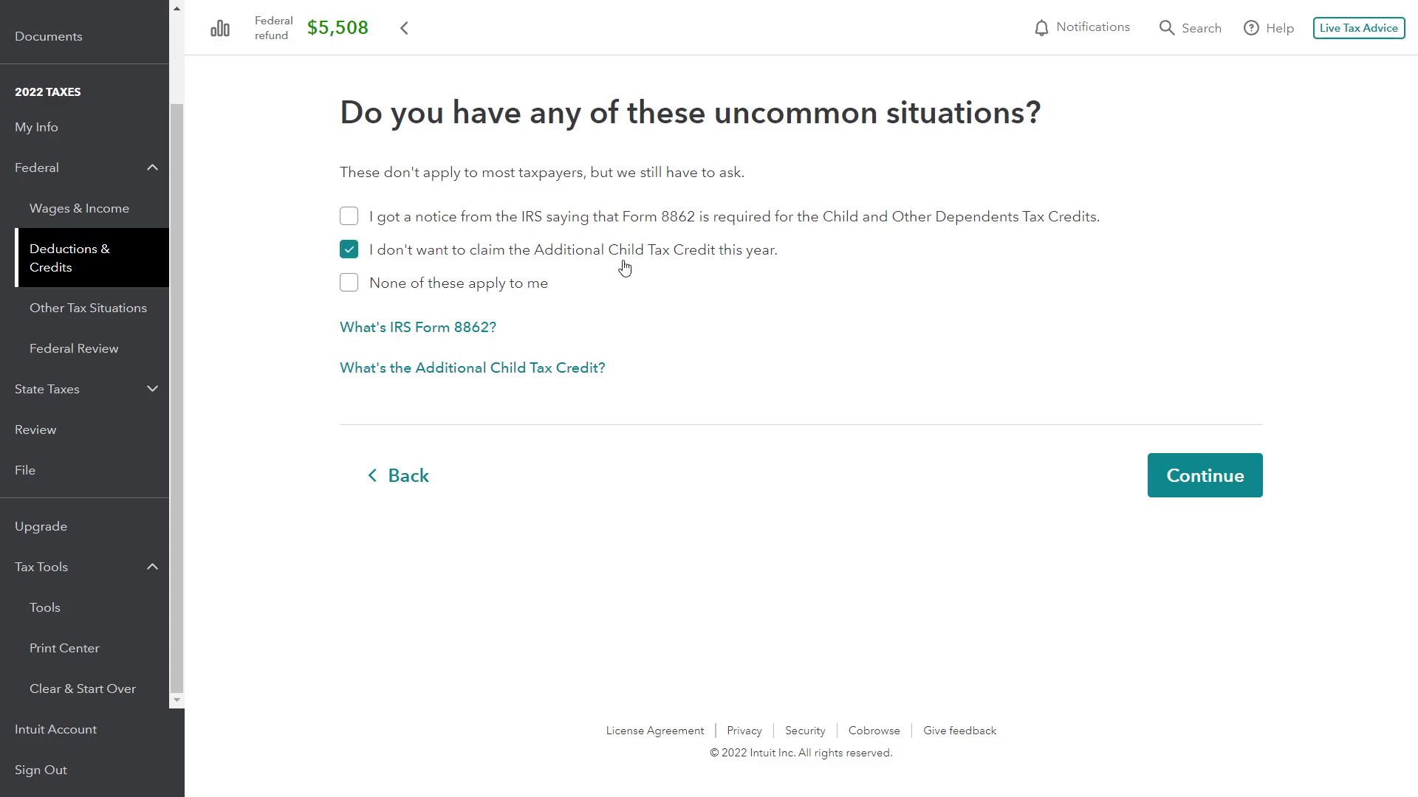
left_click(350, 256)
left_click(344, 288)
left_click(1199, 473)
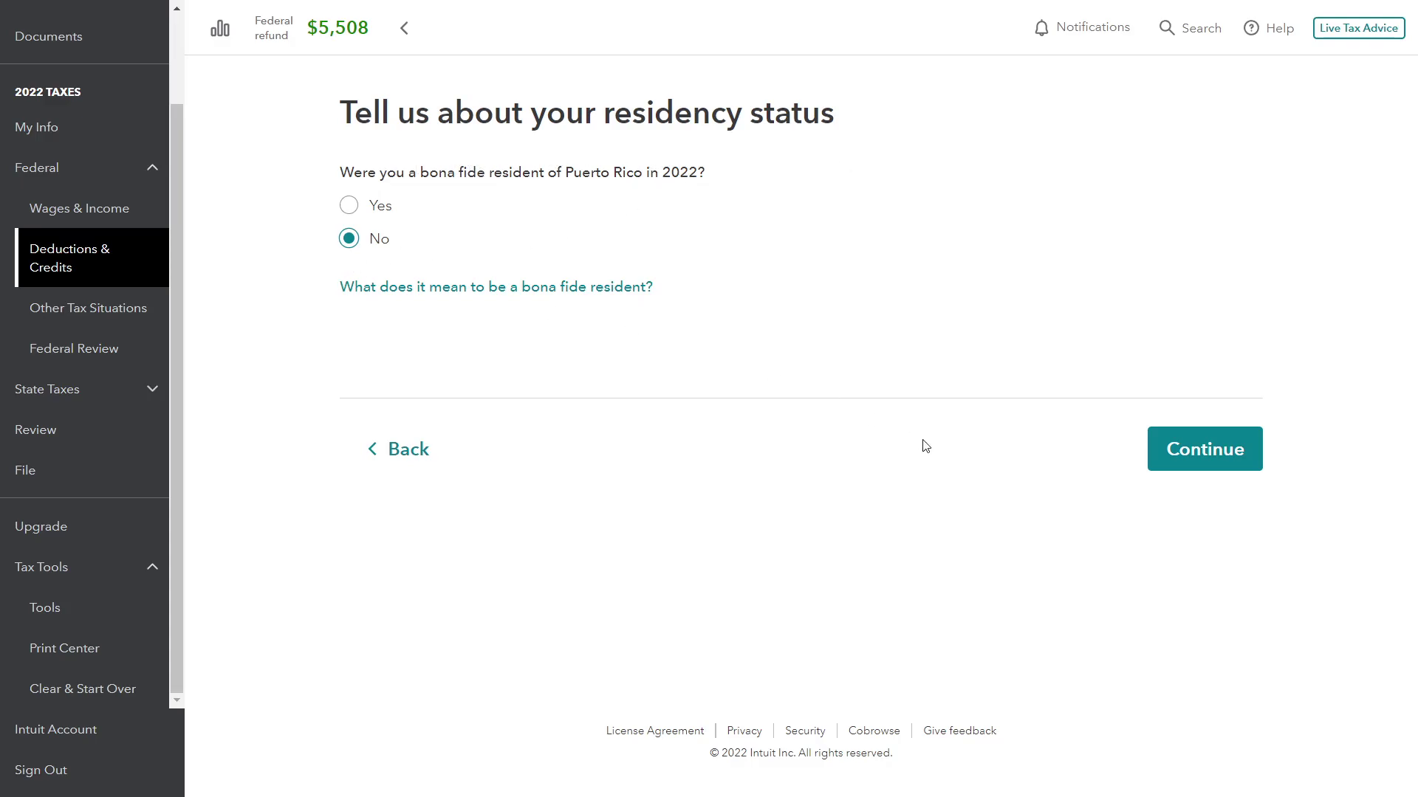
left_click(1174, 452)
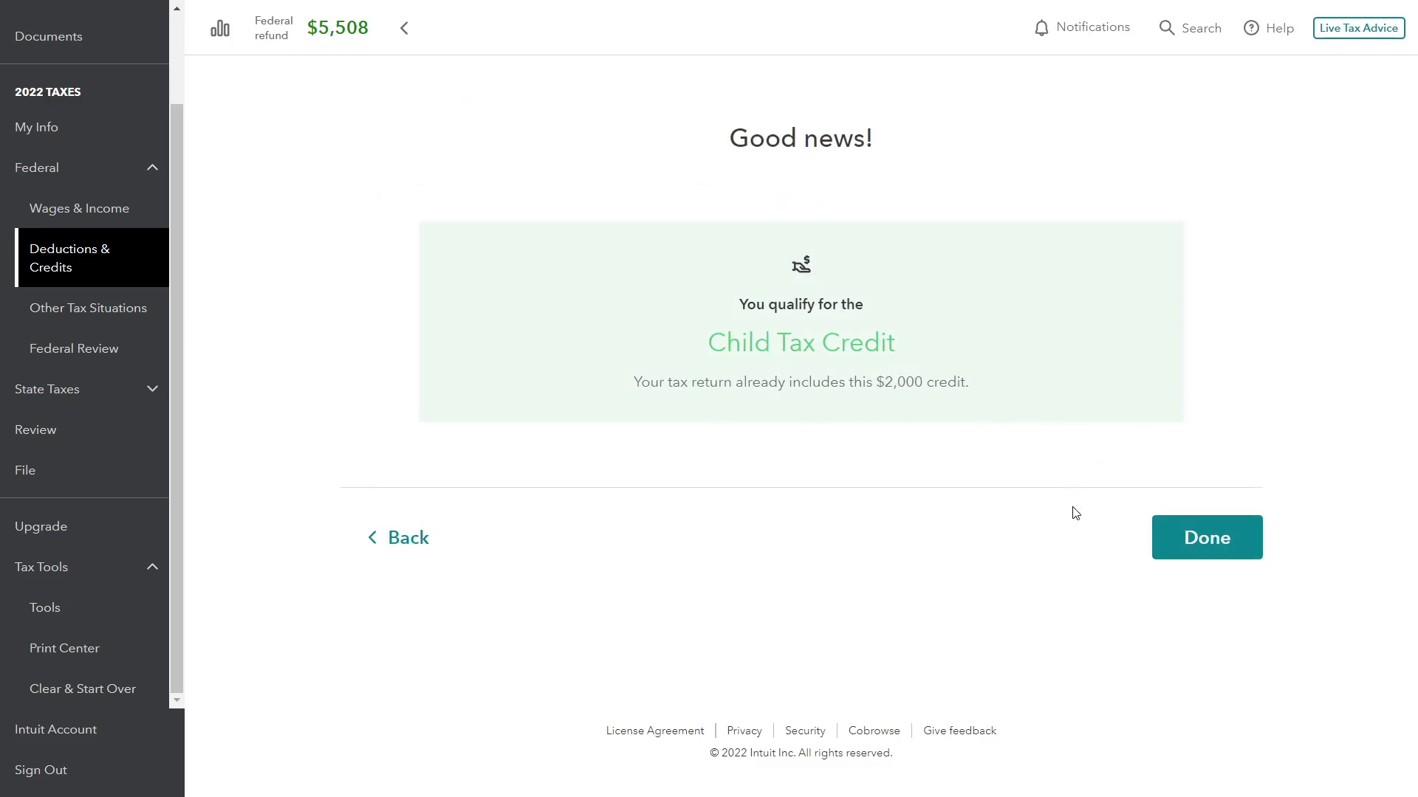
left_click(1177, 548)
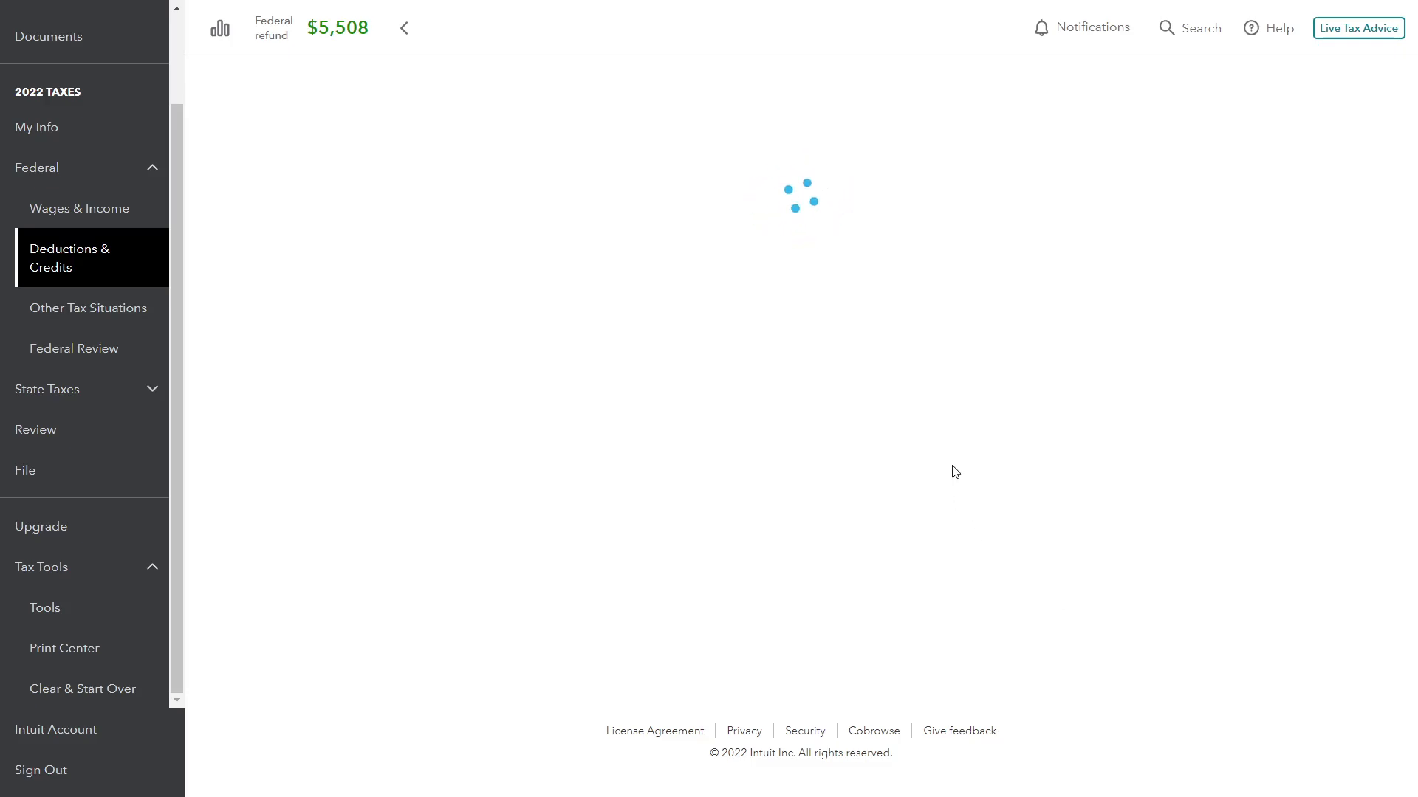
In the Print Center, select the 2022 Federal return to print, save or preview.
scroll(591, 473, "down", 1)
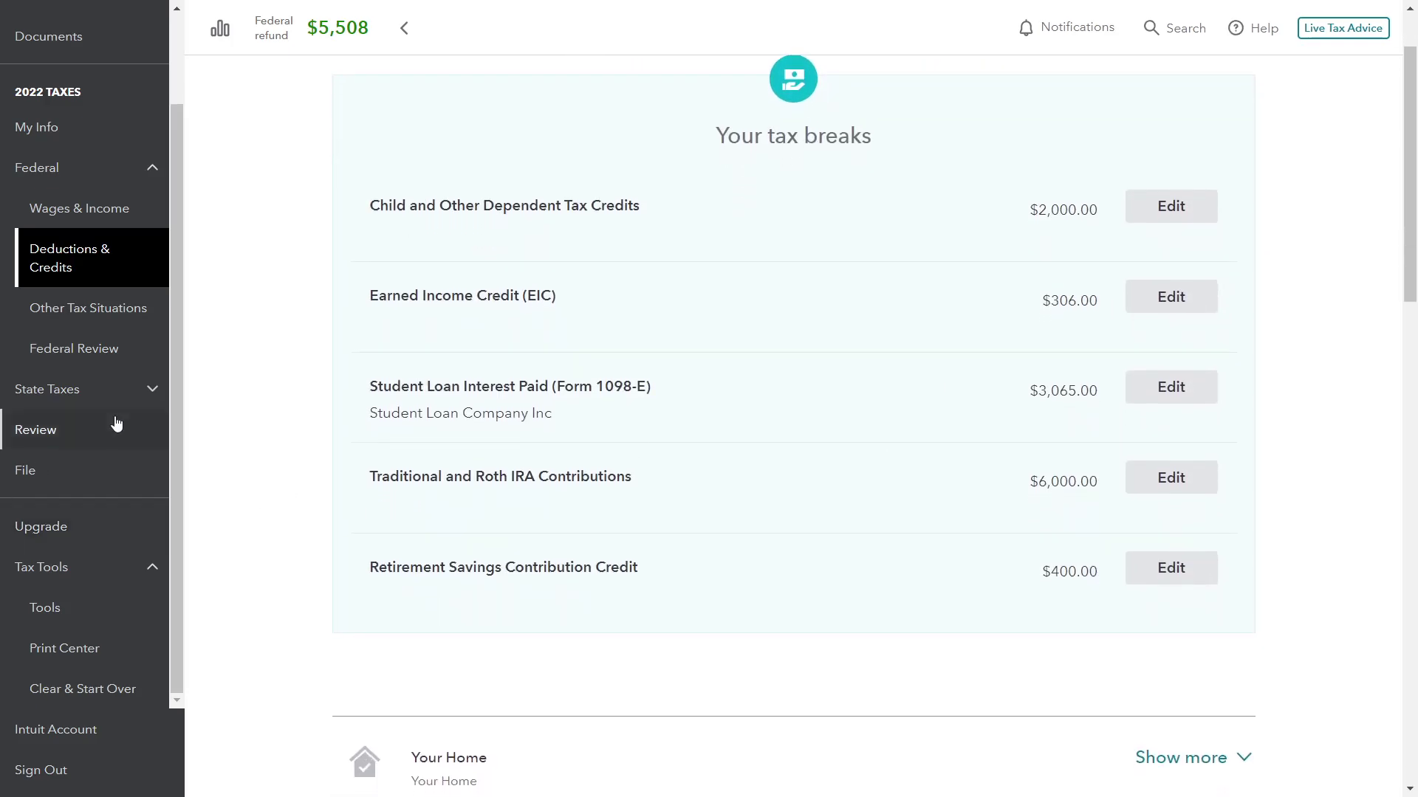
scroll(74, 554, "down", 2)
left_click(80, 661)
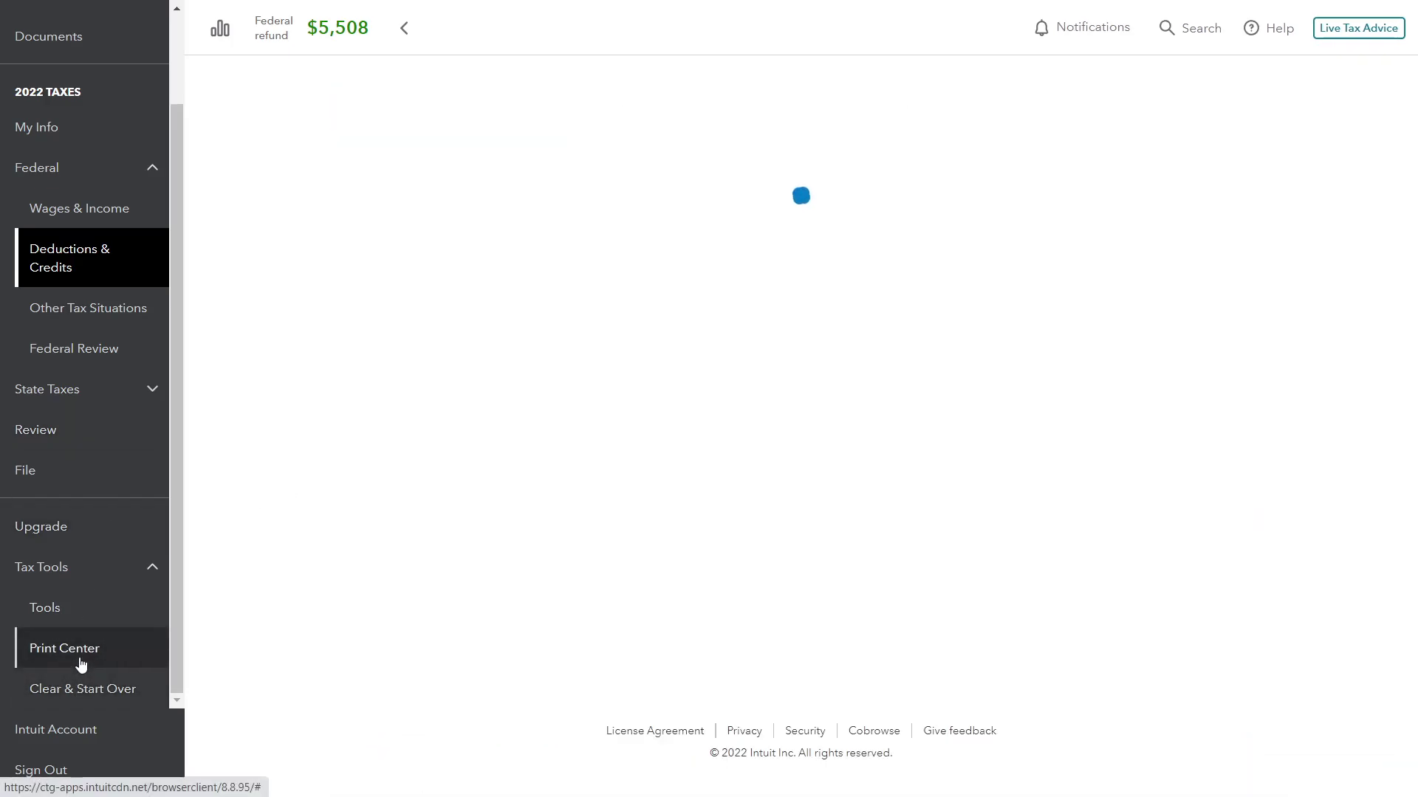
left_click(555, 333)
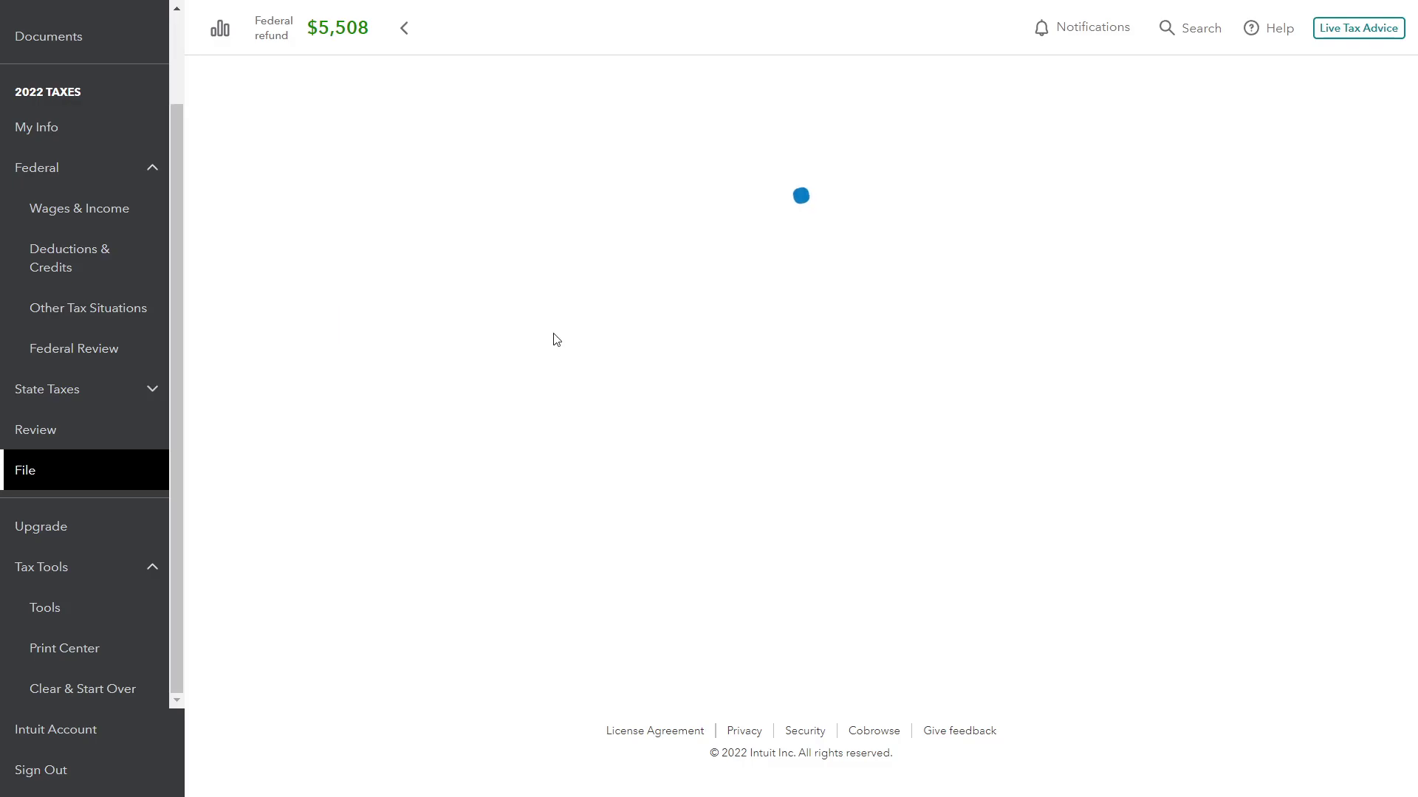
left_click(356, 220)
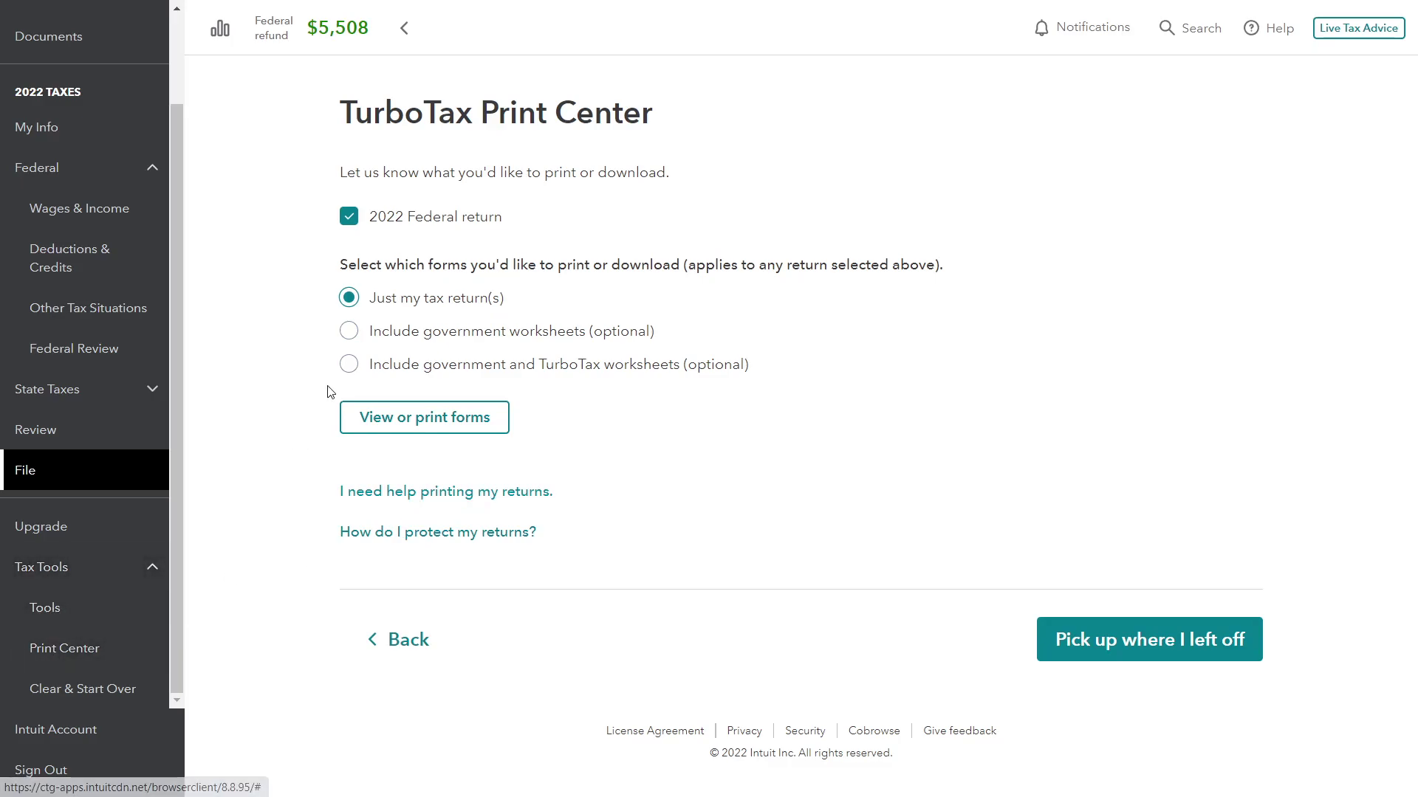
Generate TaxReturn.pdf, maximize its window and scroll to Form 1040 page 2.
left_click(421, 417)
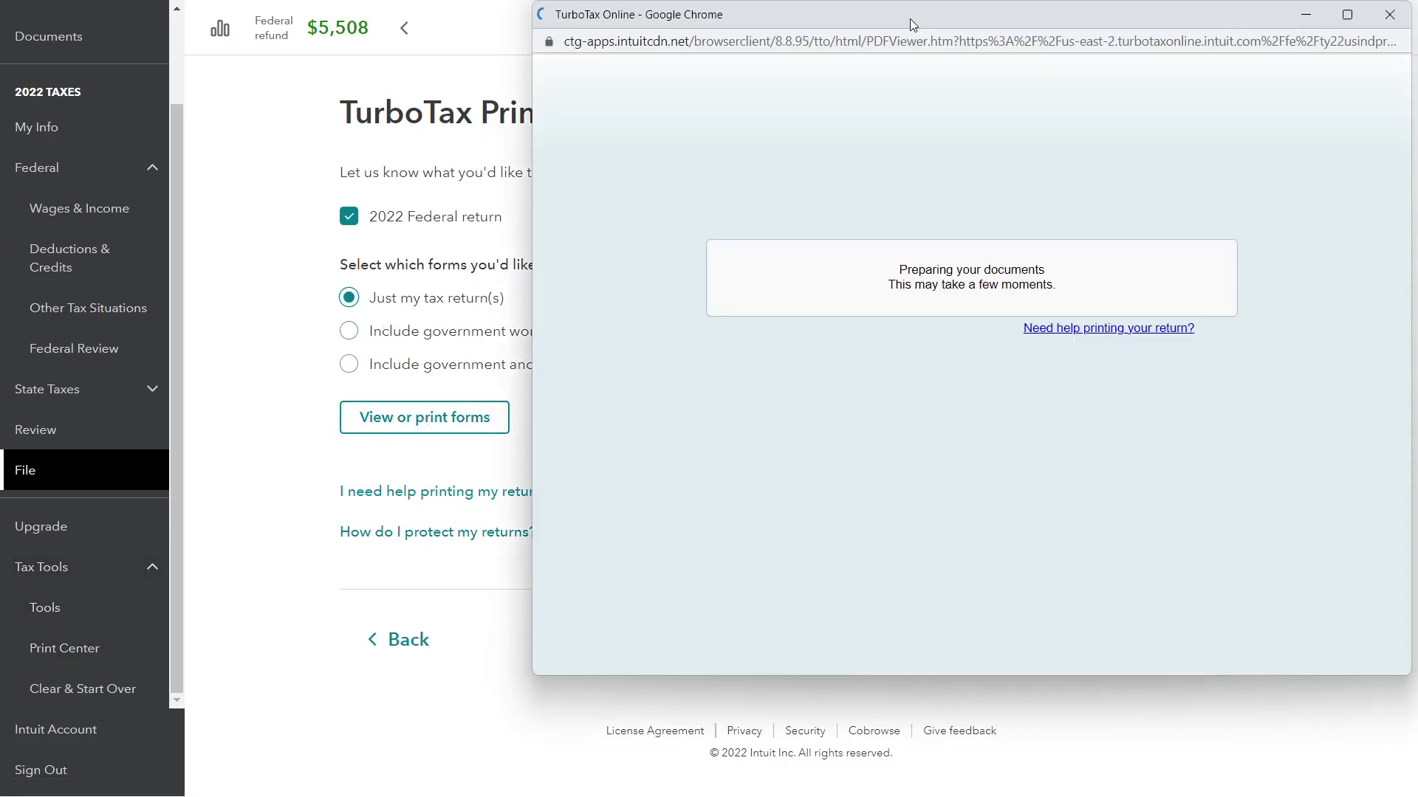
left_click_drag(910, 19, 546, 1)
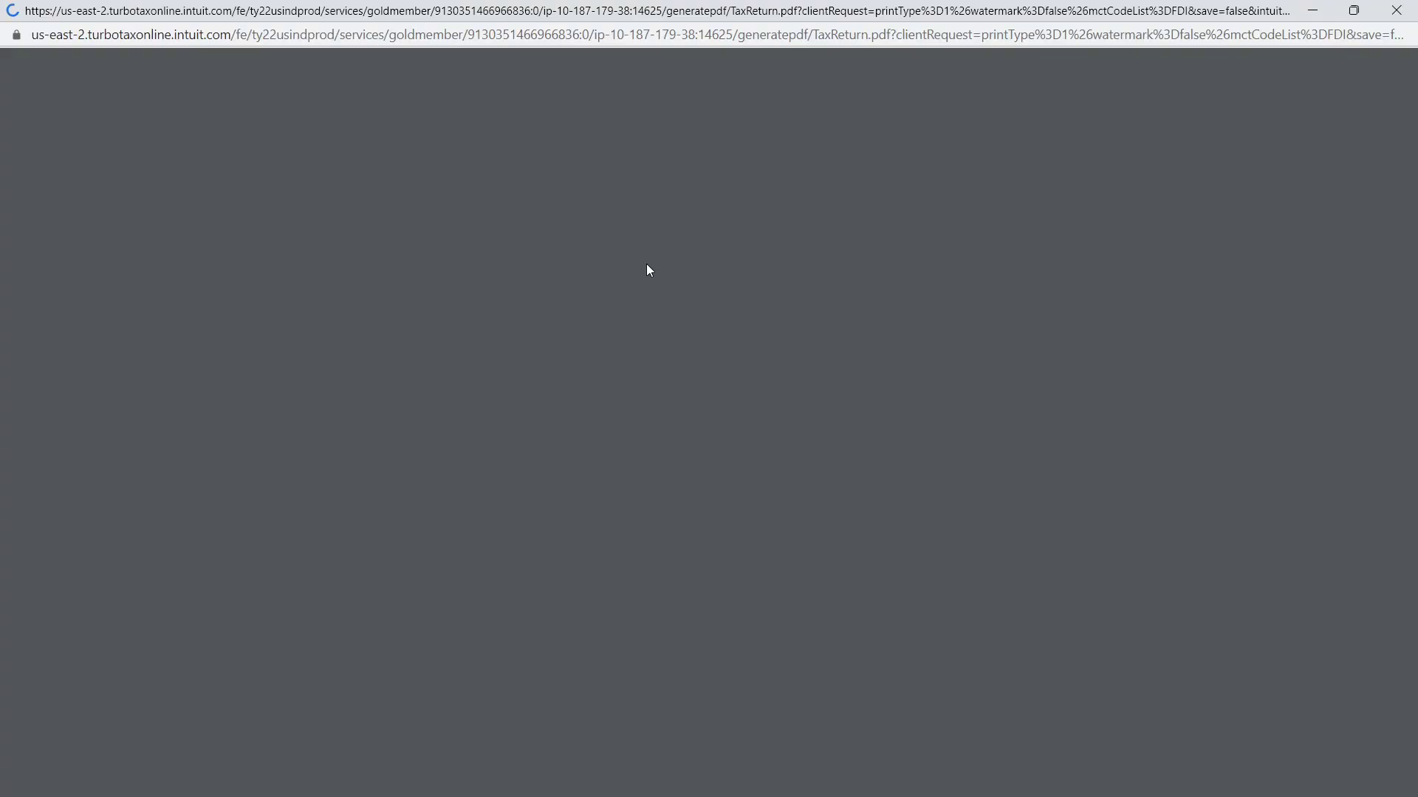
scroll(799, 393, "up", 3, "ctrl")
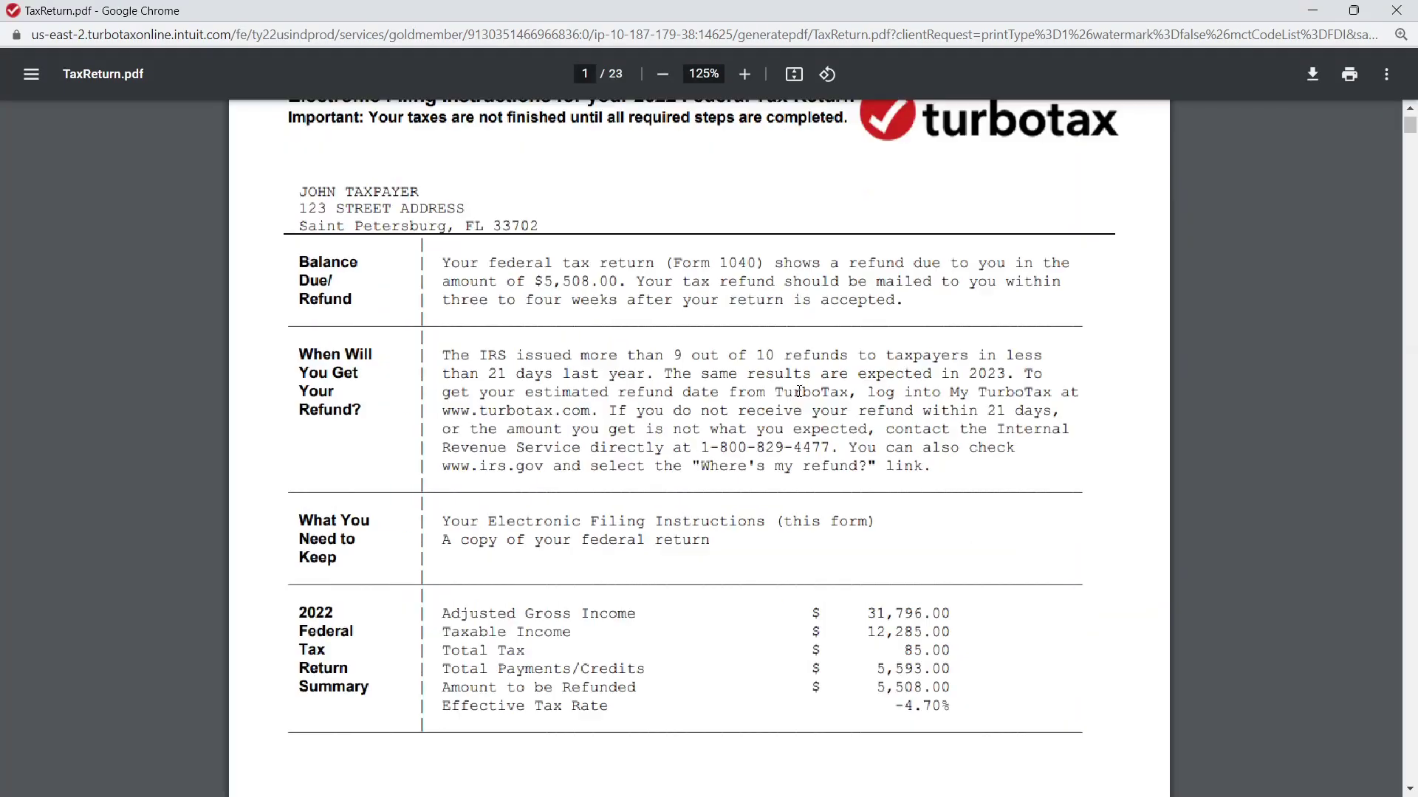
scroll(799, 392, "down", 2, "ctrl")
scroll(799, 393, "down", 20)
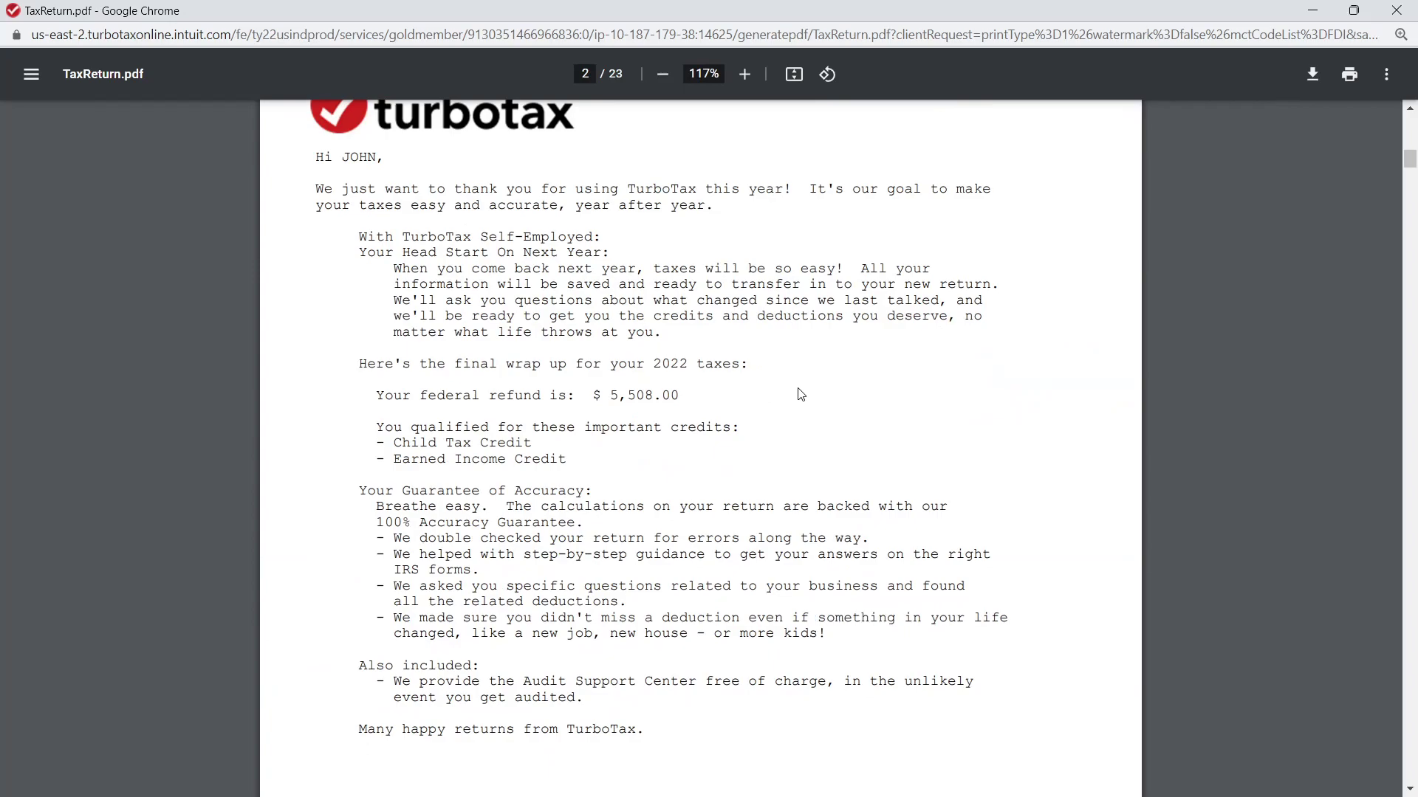
scroll(798, 394, "down", 7)
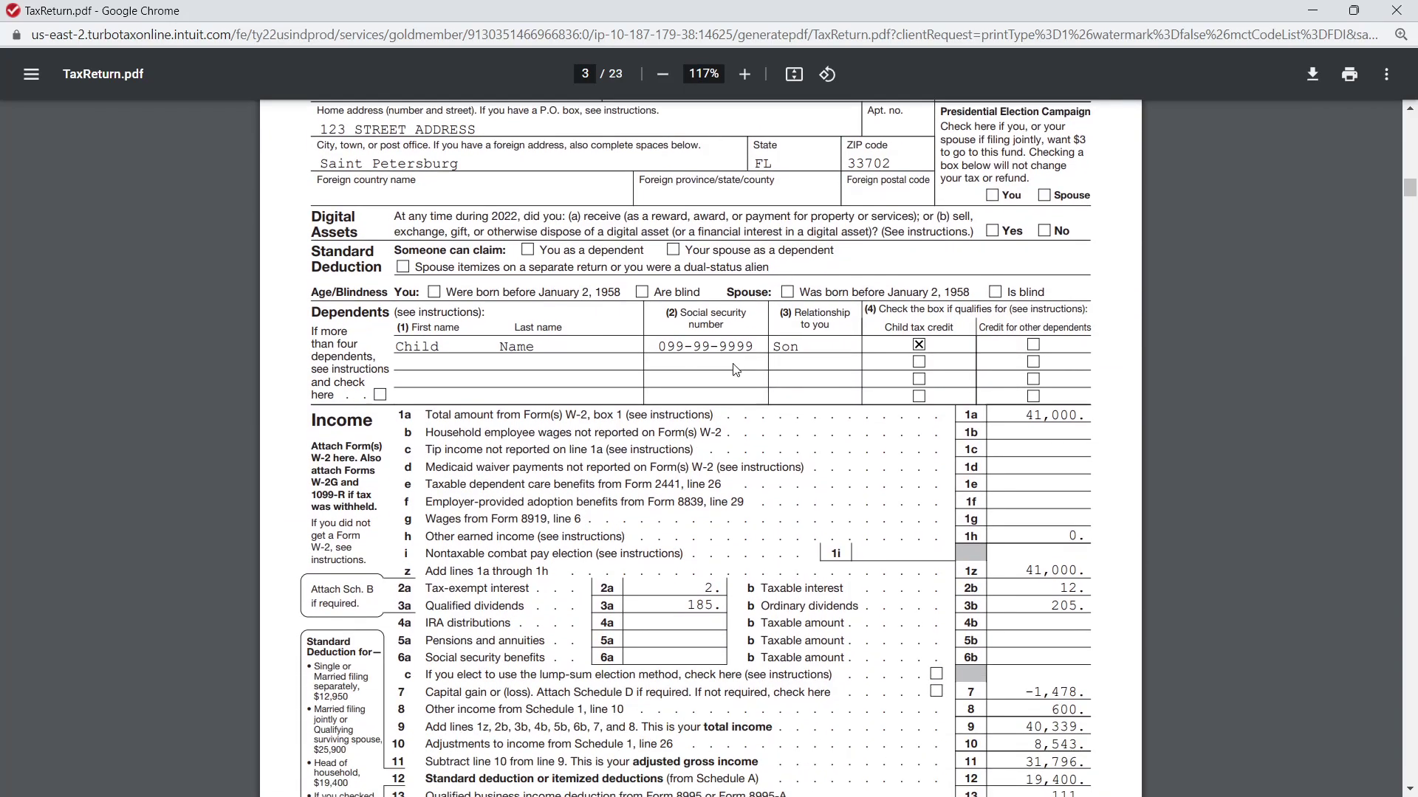
scroll(779, 347, "down", 4)
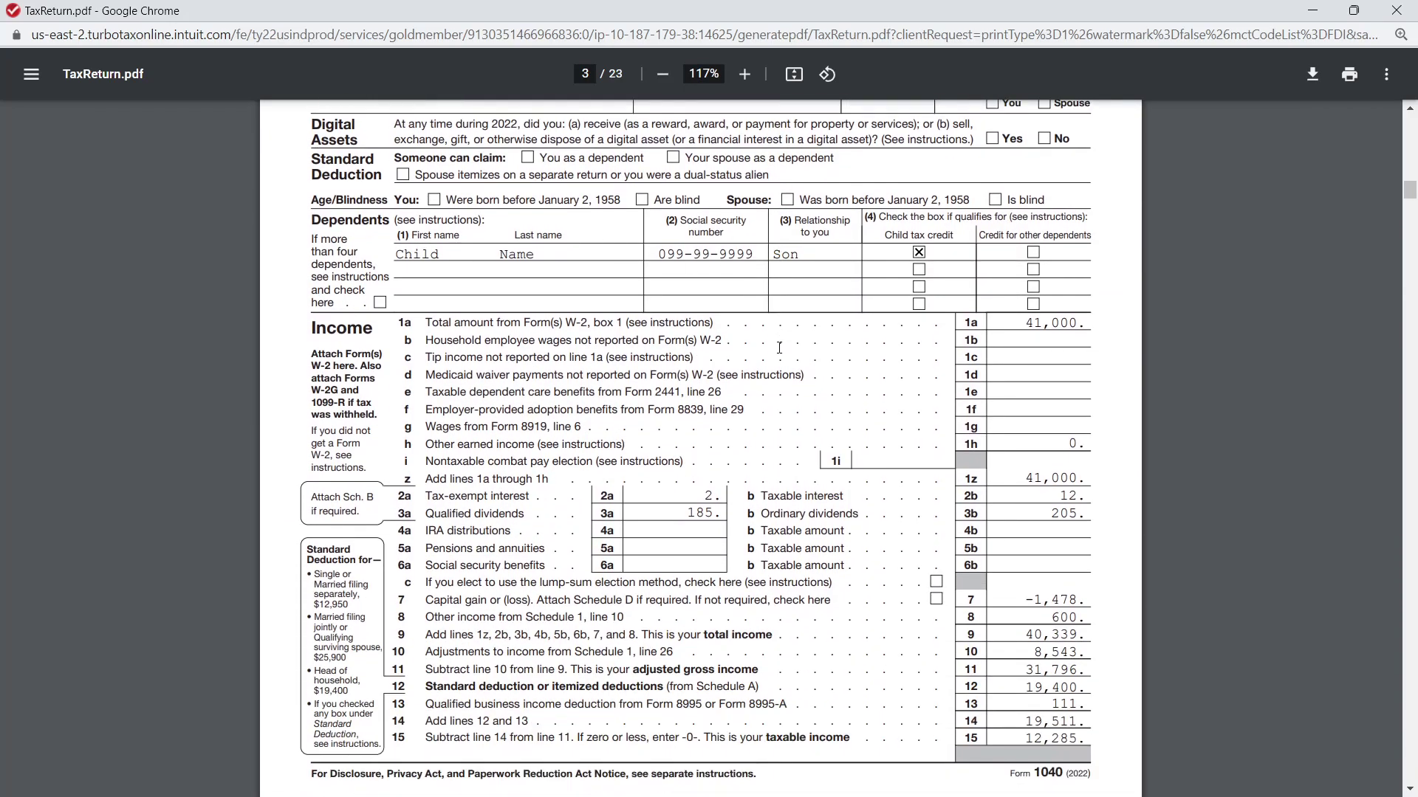
scroll(779, 347, "down", 7)
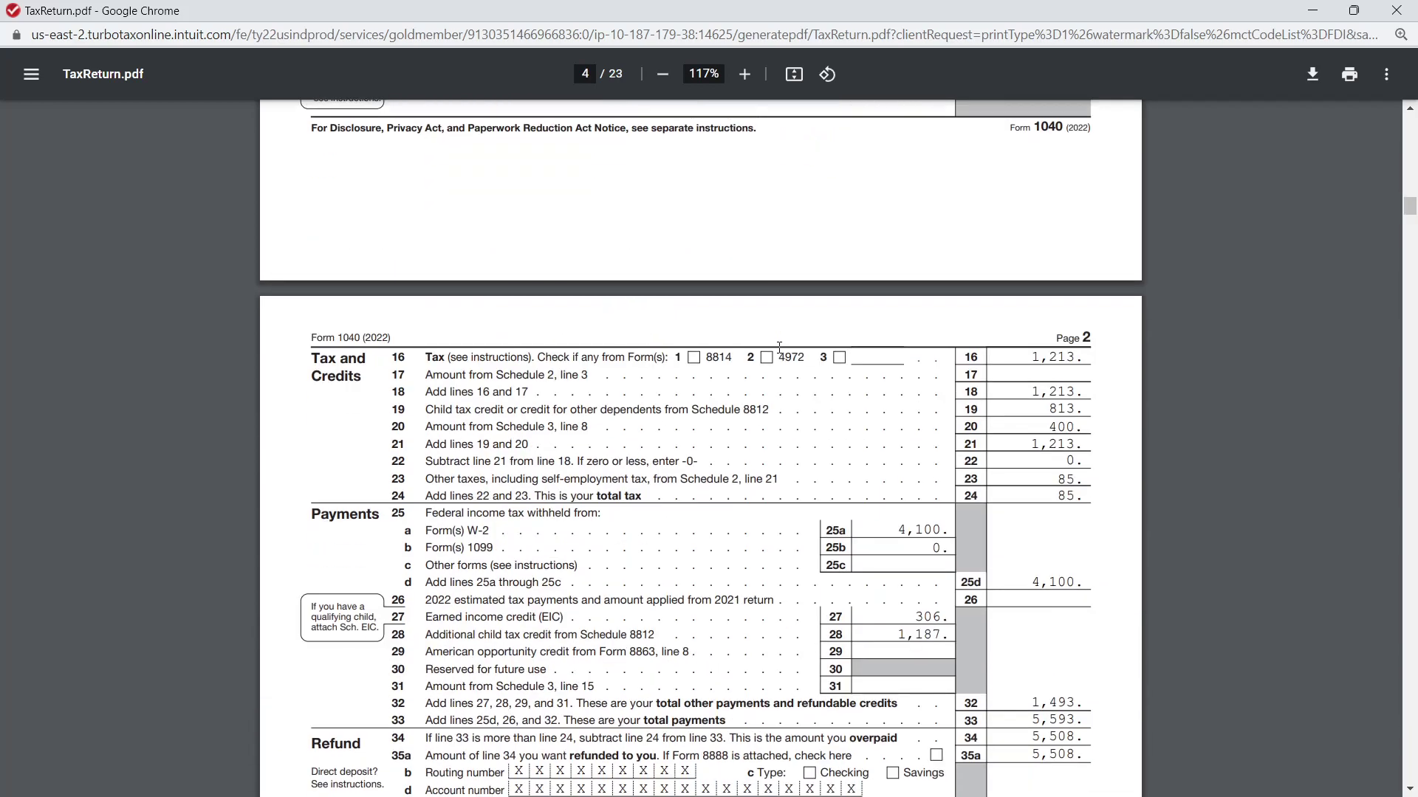
scroll(809, 318, "down", 3)
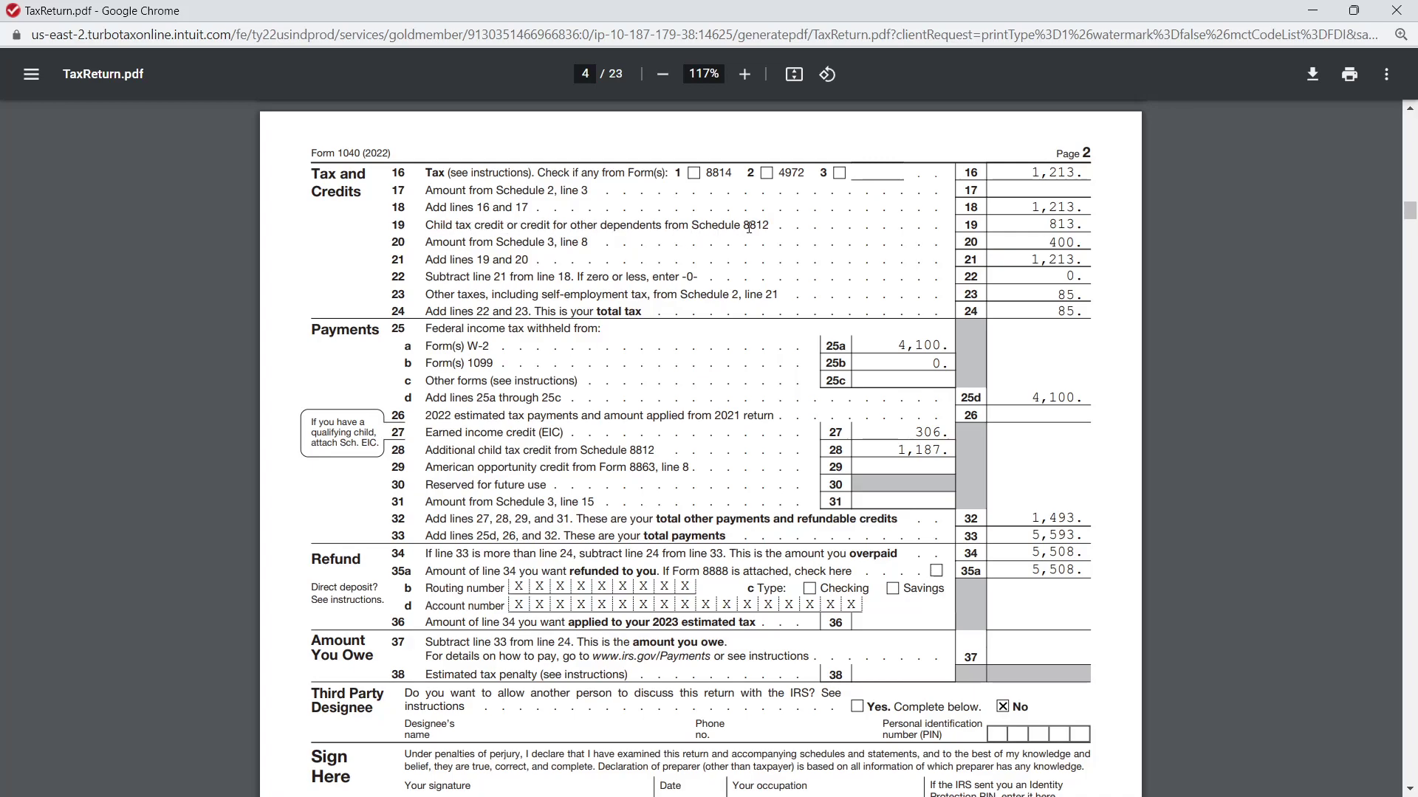
Highlight the 813 credit on line 19 and move the FreeCalc calculator over the form.
left_click_drag(1043, 207, 1079, 222)
left_click(1080, 223)
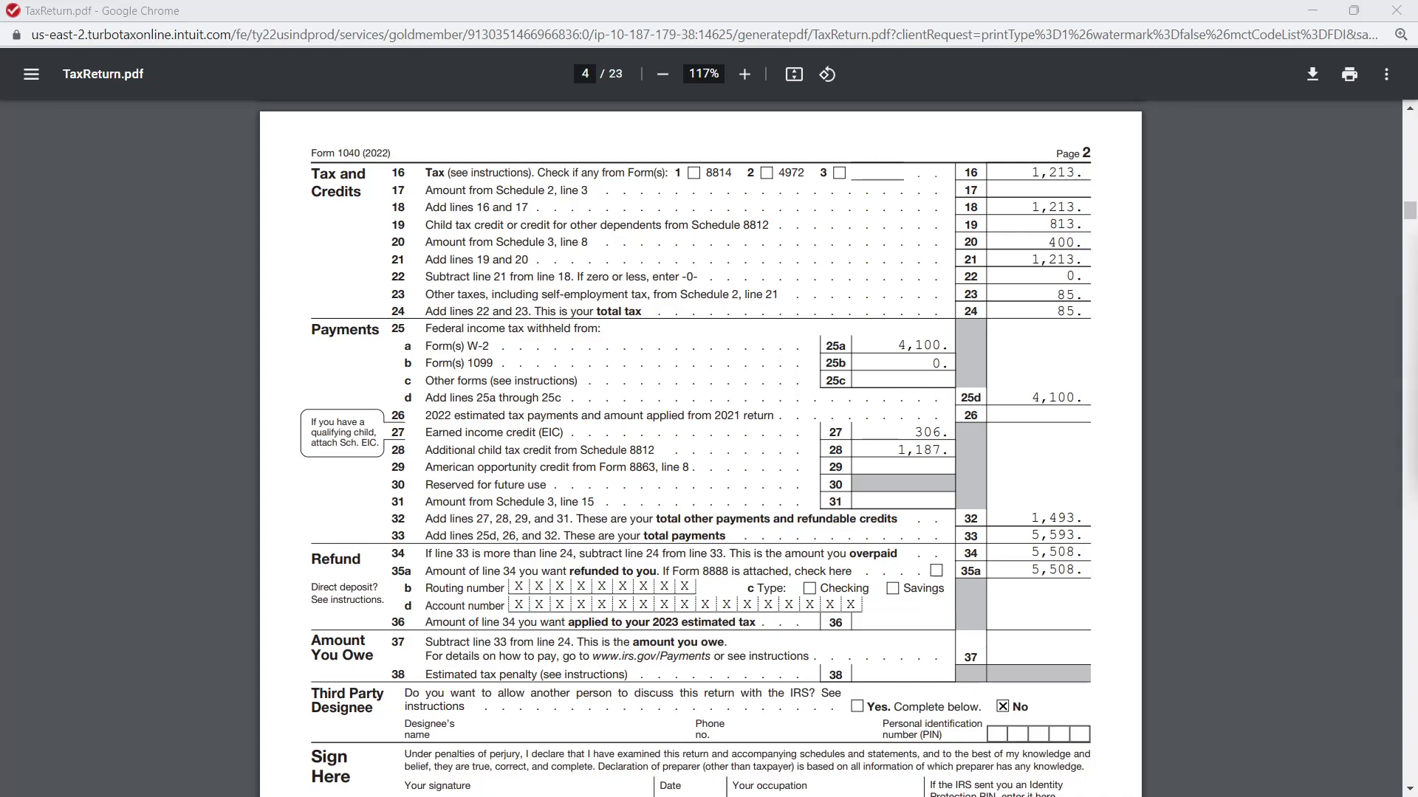
left_click_drag(1417, 320, 547, 317)
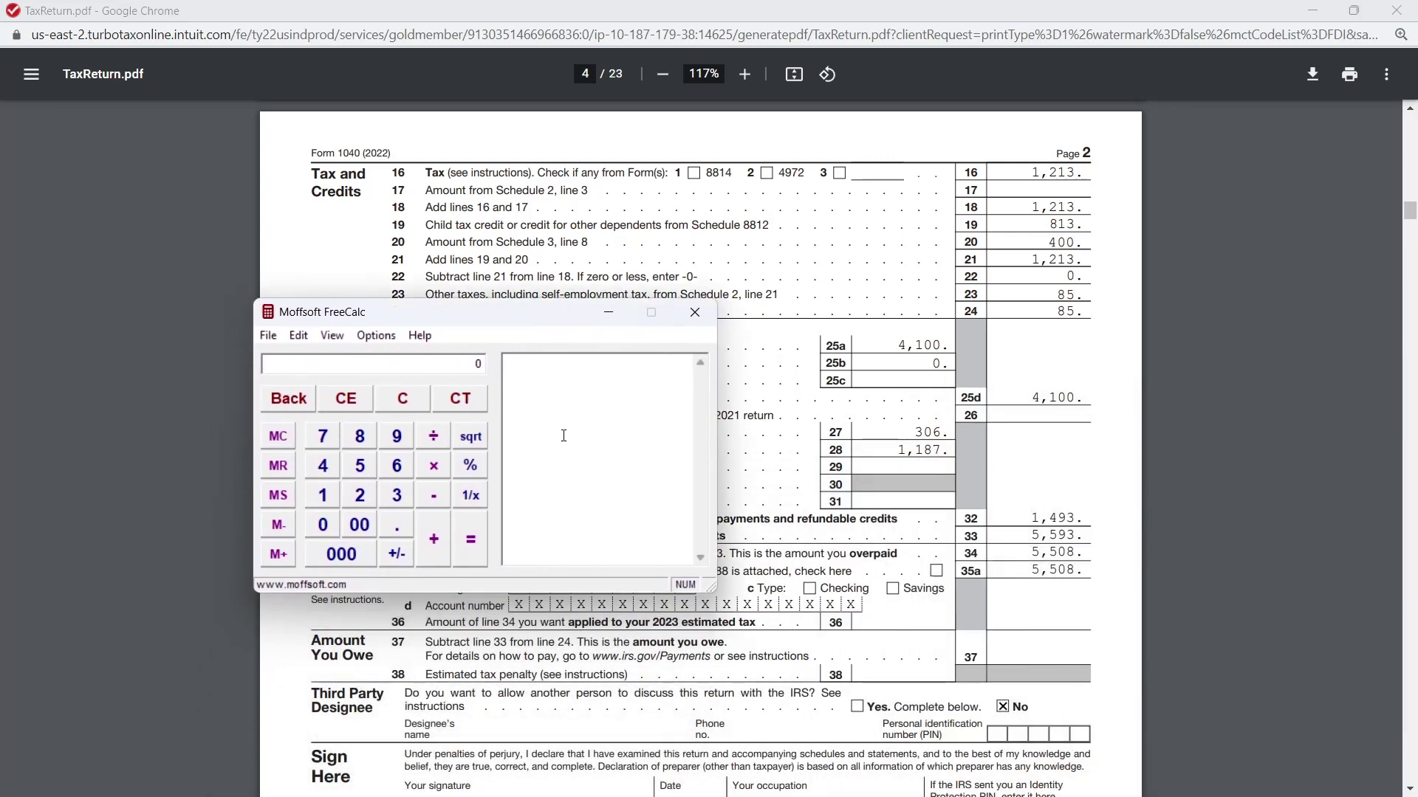
Compute 813+1187 in FreeCalc to get 2,000, then close the calculator.
type("813+1187")
key("Return")
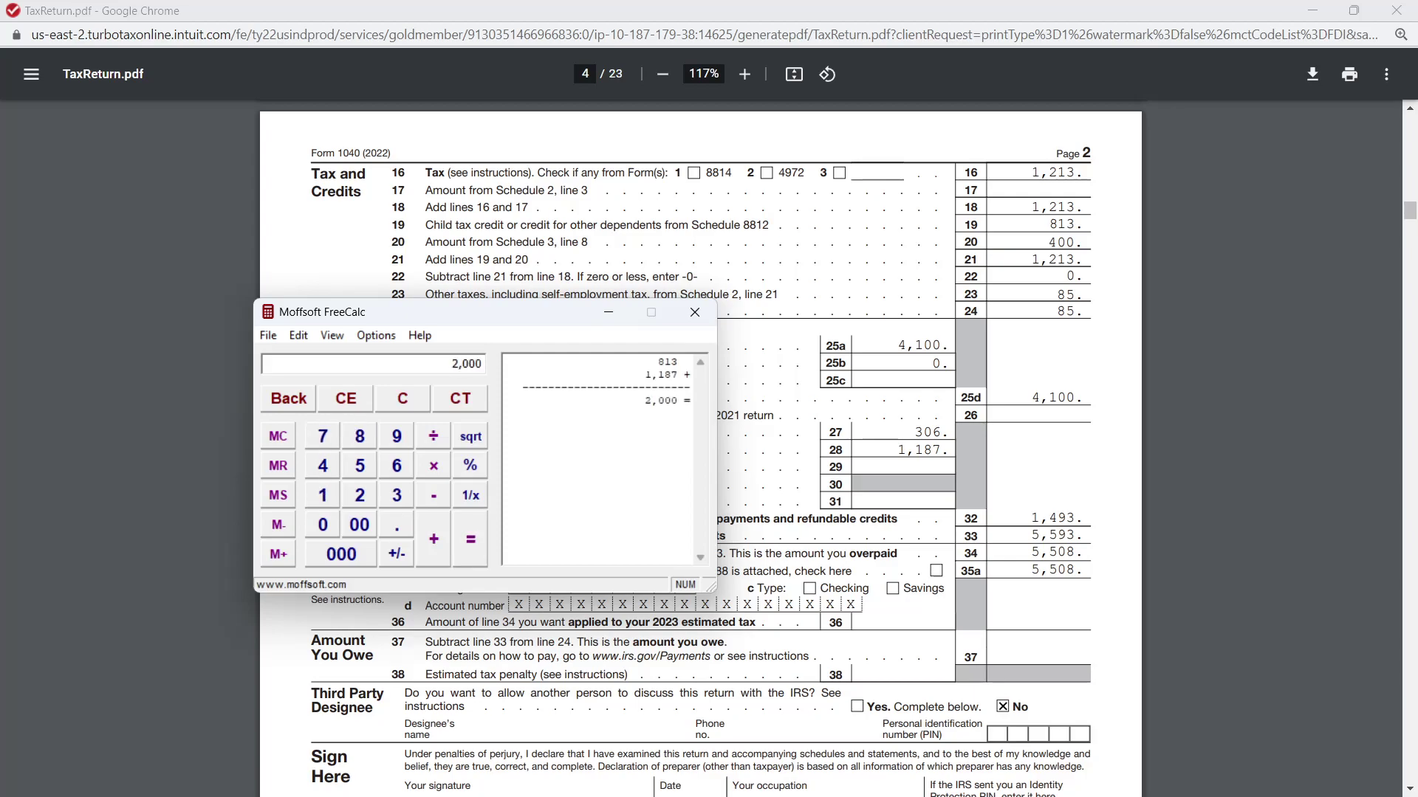
left_click(689, 318)
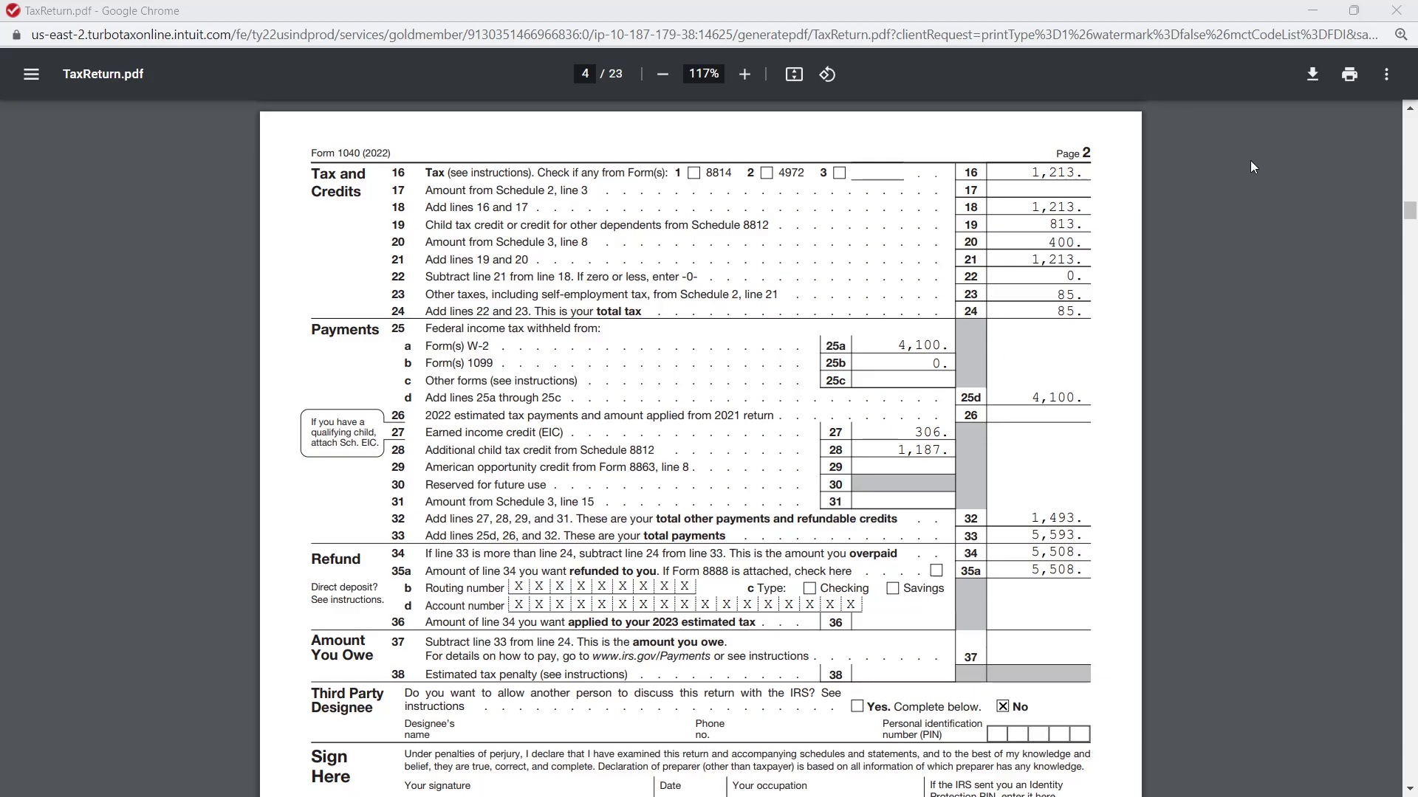
Scroll the return PDF down to Schedule 8812 on pages 20–21.
scroll(1080, 491, "down", 6)
scroll(1080, 491, "down", 20)
scroll(1075, 516, "down", 20)
scroll(1057, 502, "down", 20)
scroll(1048, 524, "down", 20)
scroll(1048, 523, "down", 15)
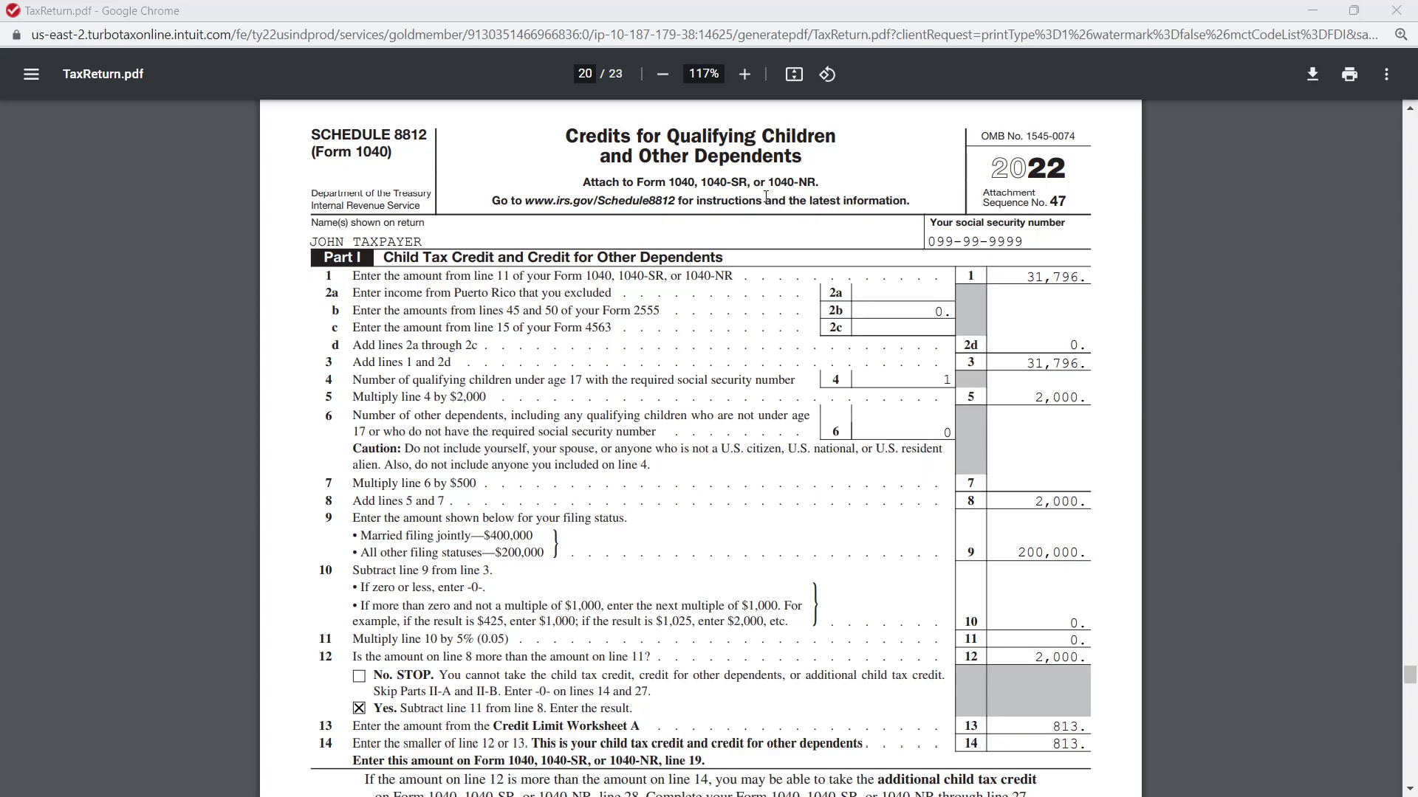
scroll(765, 196, "down", 2)
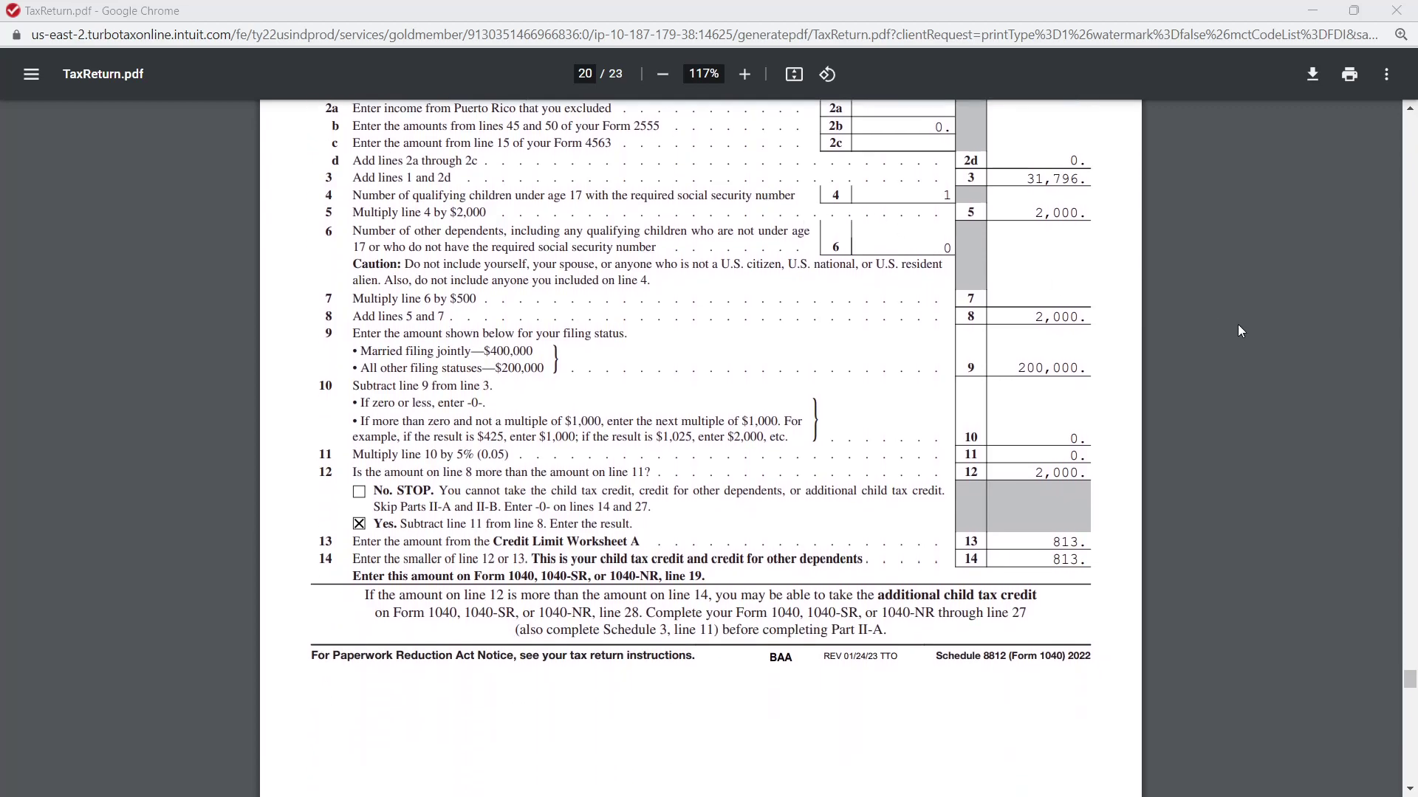
left_click(1410, 108)
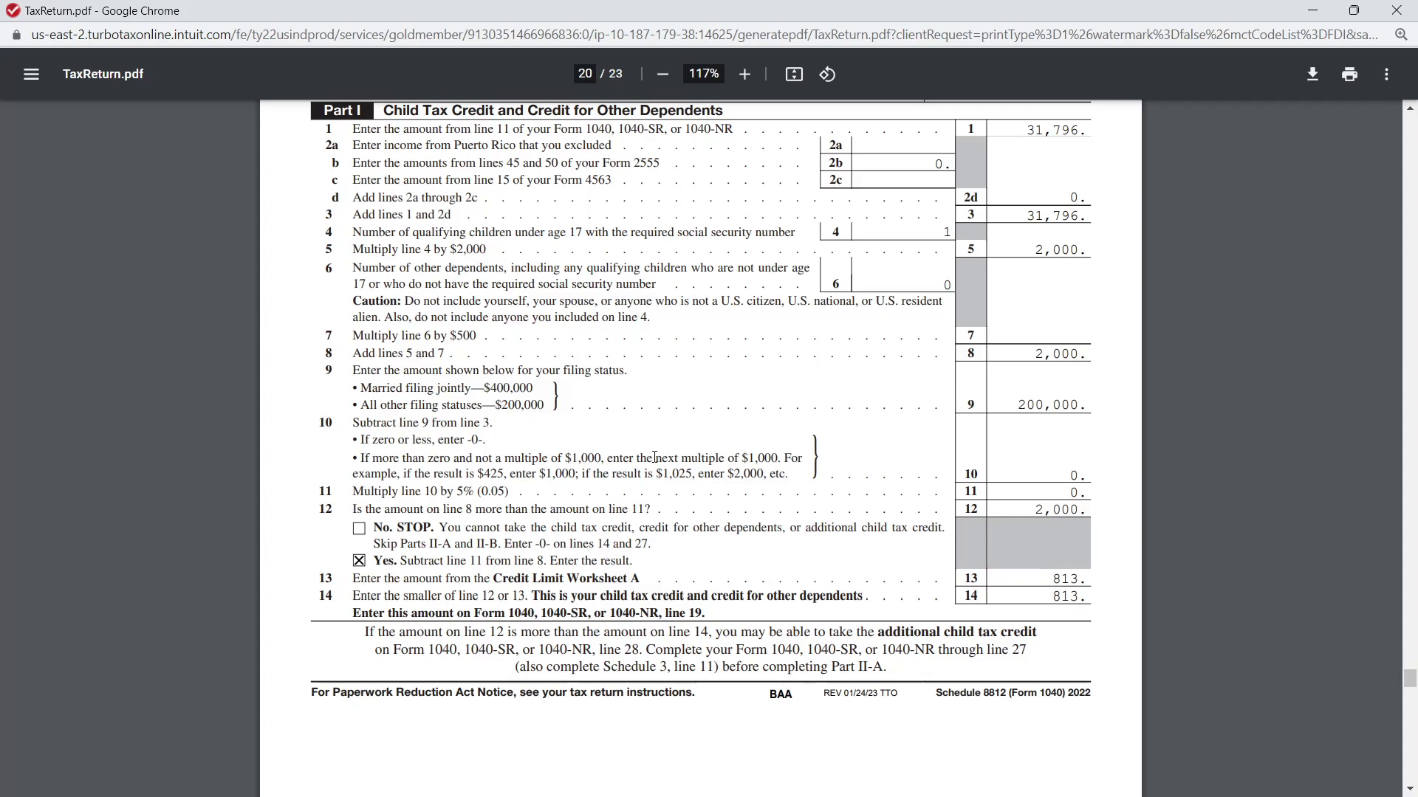
Check the 813 credit and 1,187 additional credit in Parts I and II, then close the PDF.
scroll(849, 447, "down", 8)
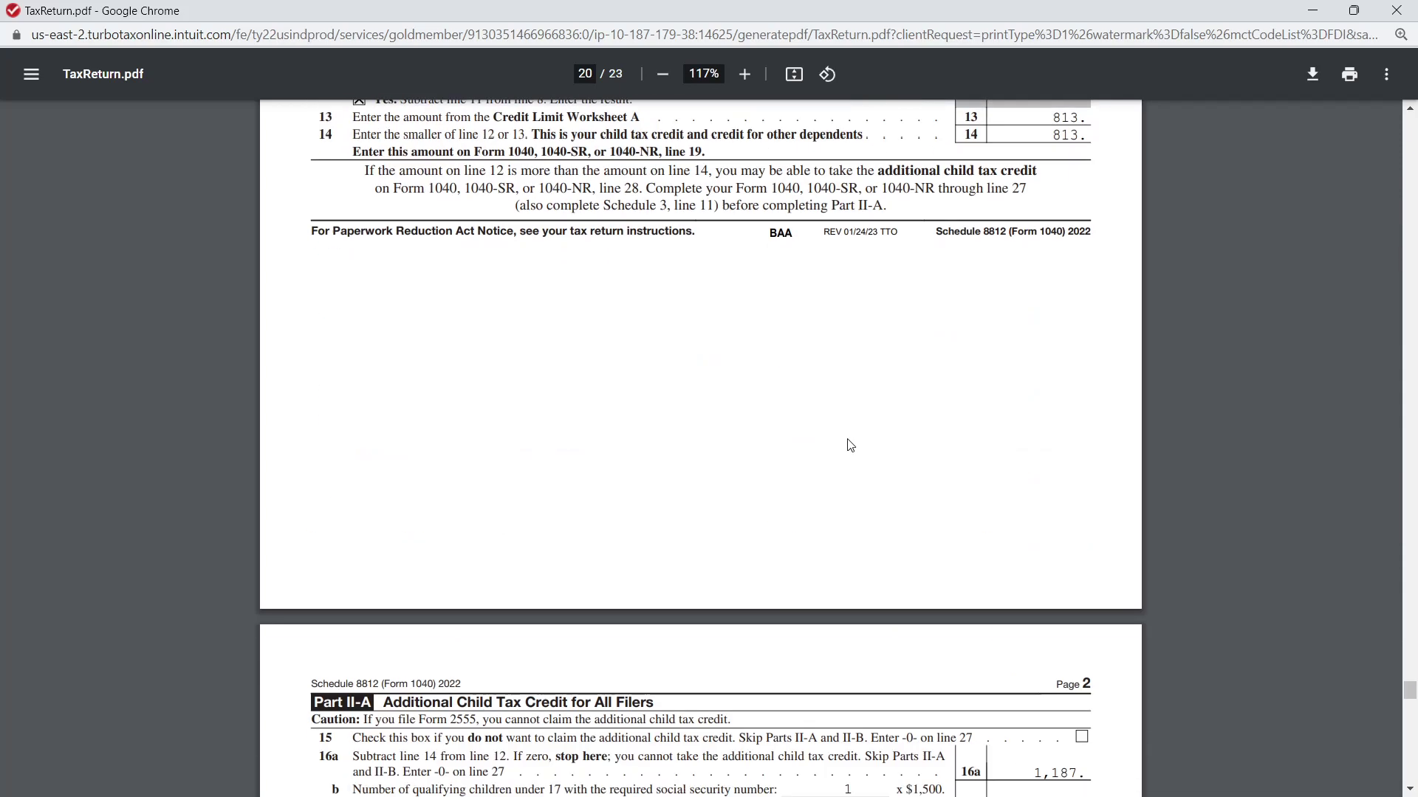
scroll(880, 426, "down", 4)
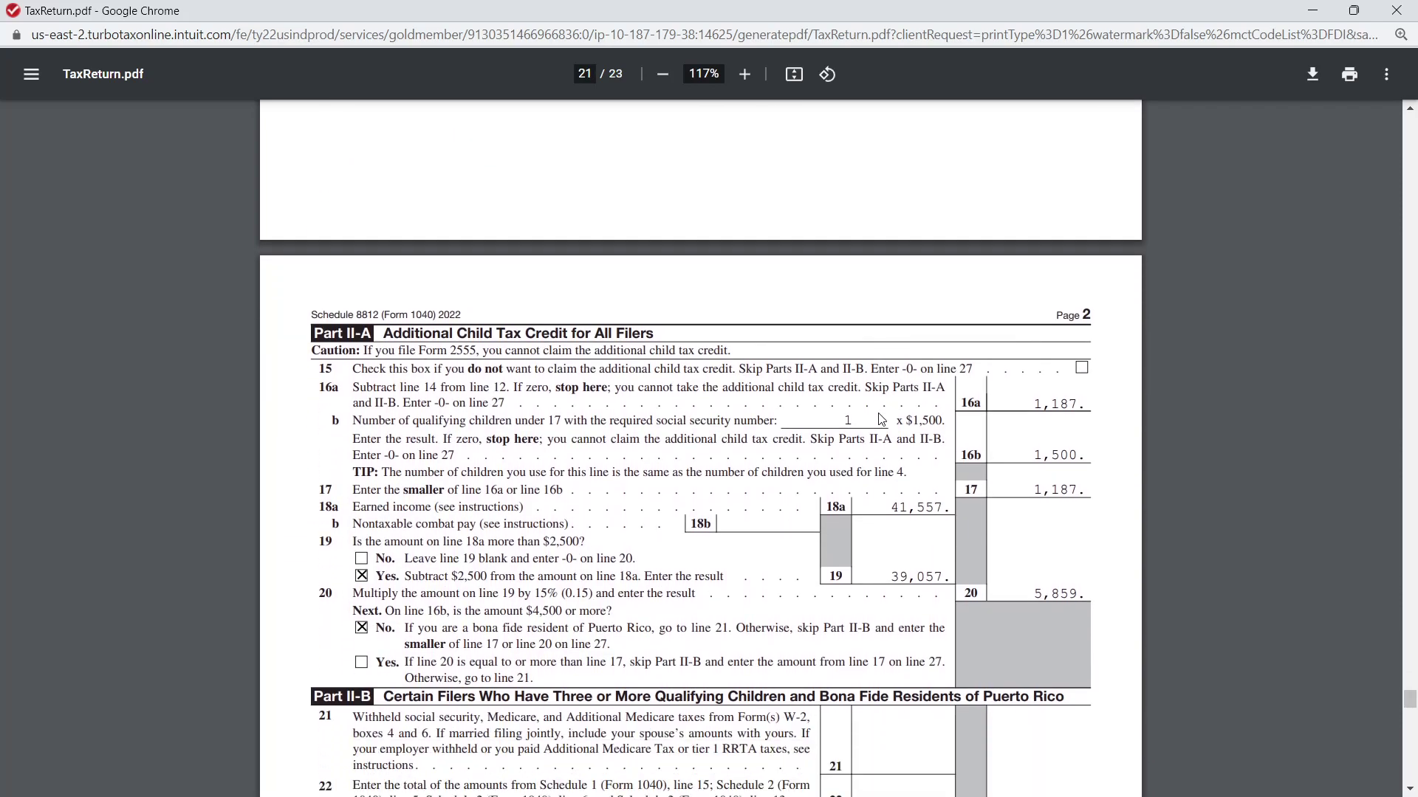
scroll(881, 420, "up", 12)
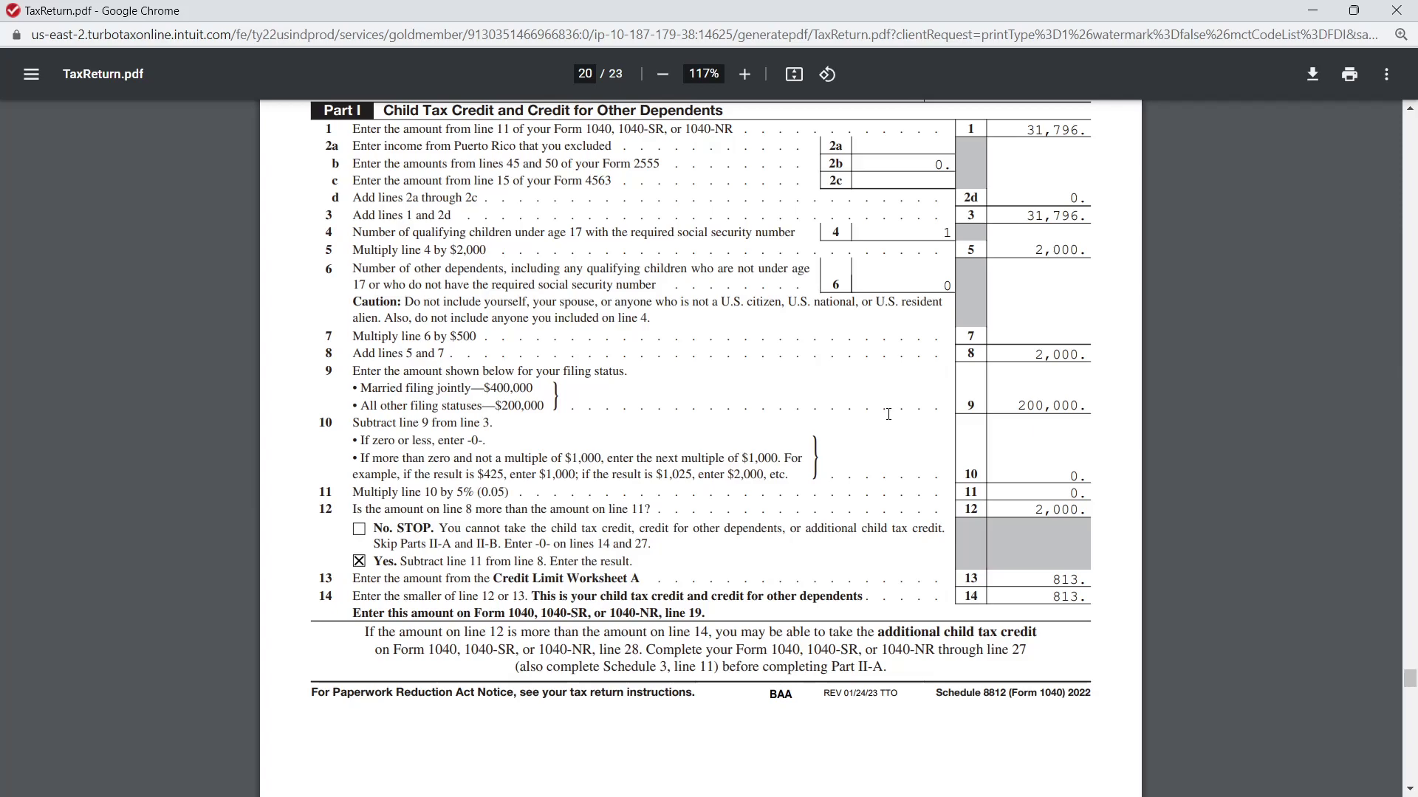
scroll(937, 574, "down", 1)
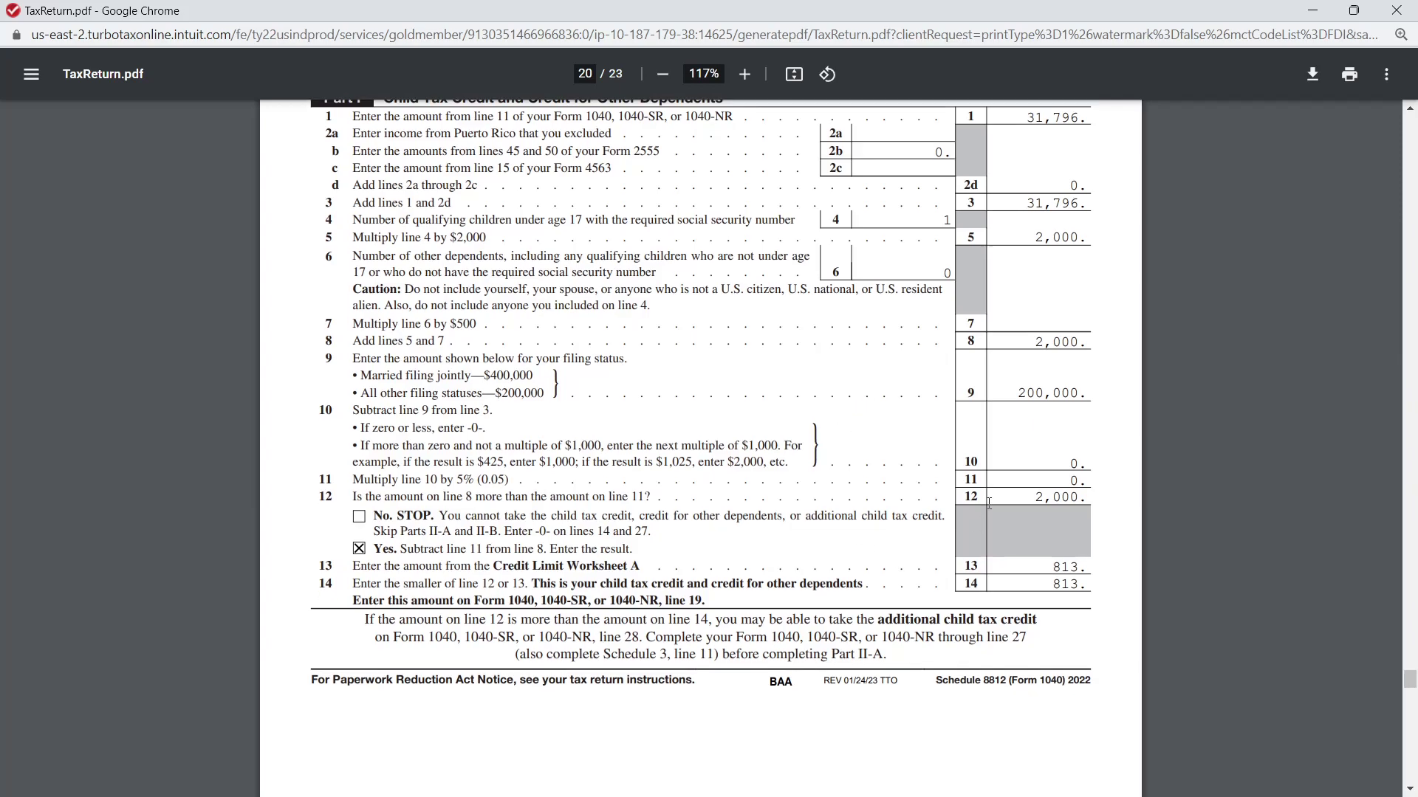
scroll(1039, 491, "down", 12)
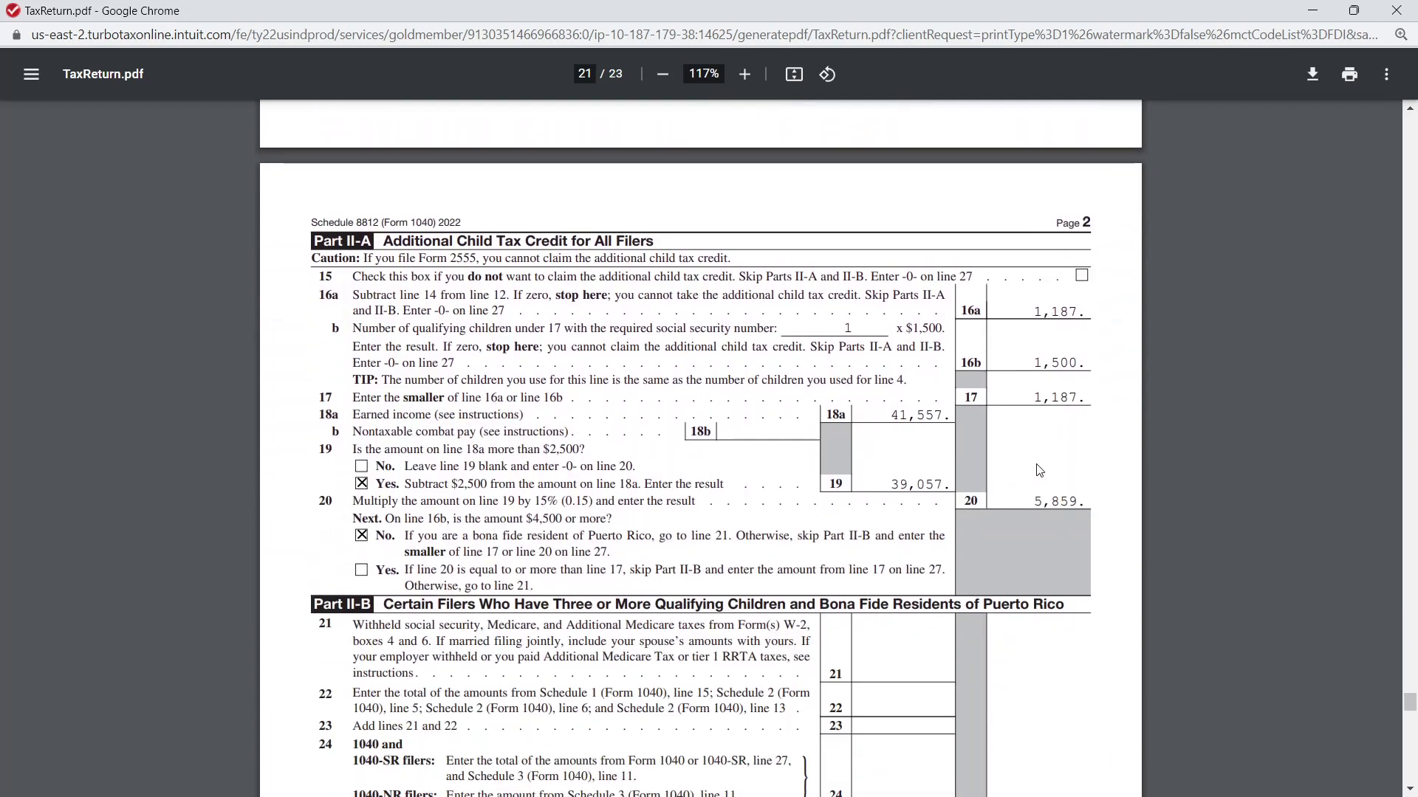
scroll(1038, 470, "down", 1)
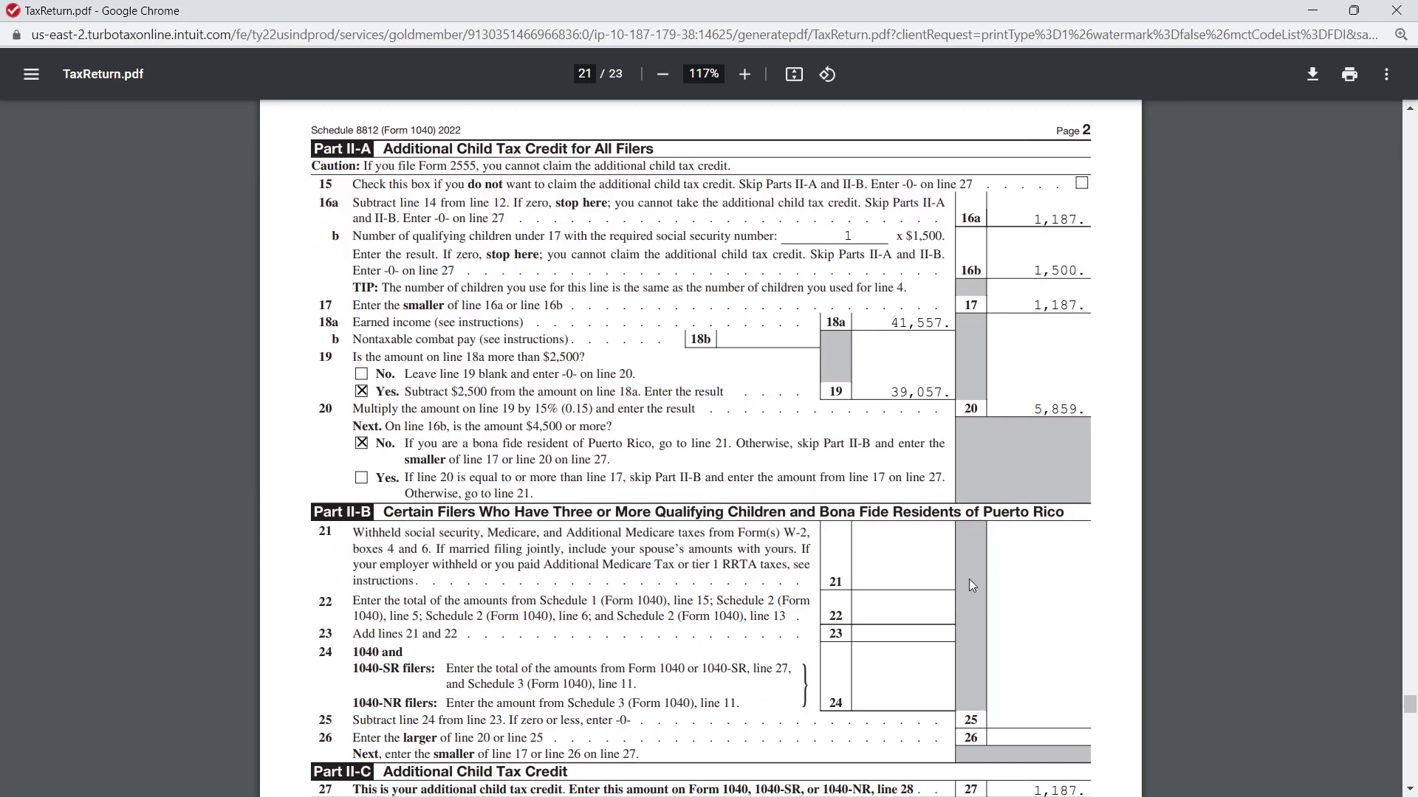
scroll(979, 573, "down", 3)
scroll(982, 546, "up", 2)
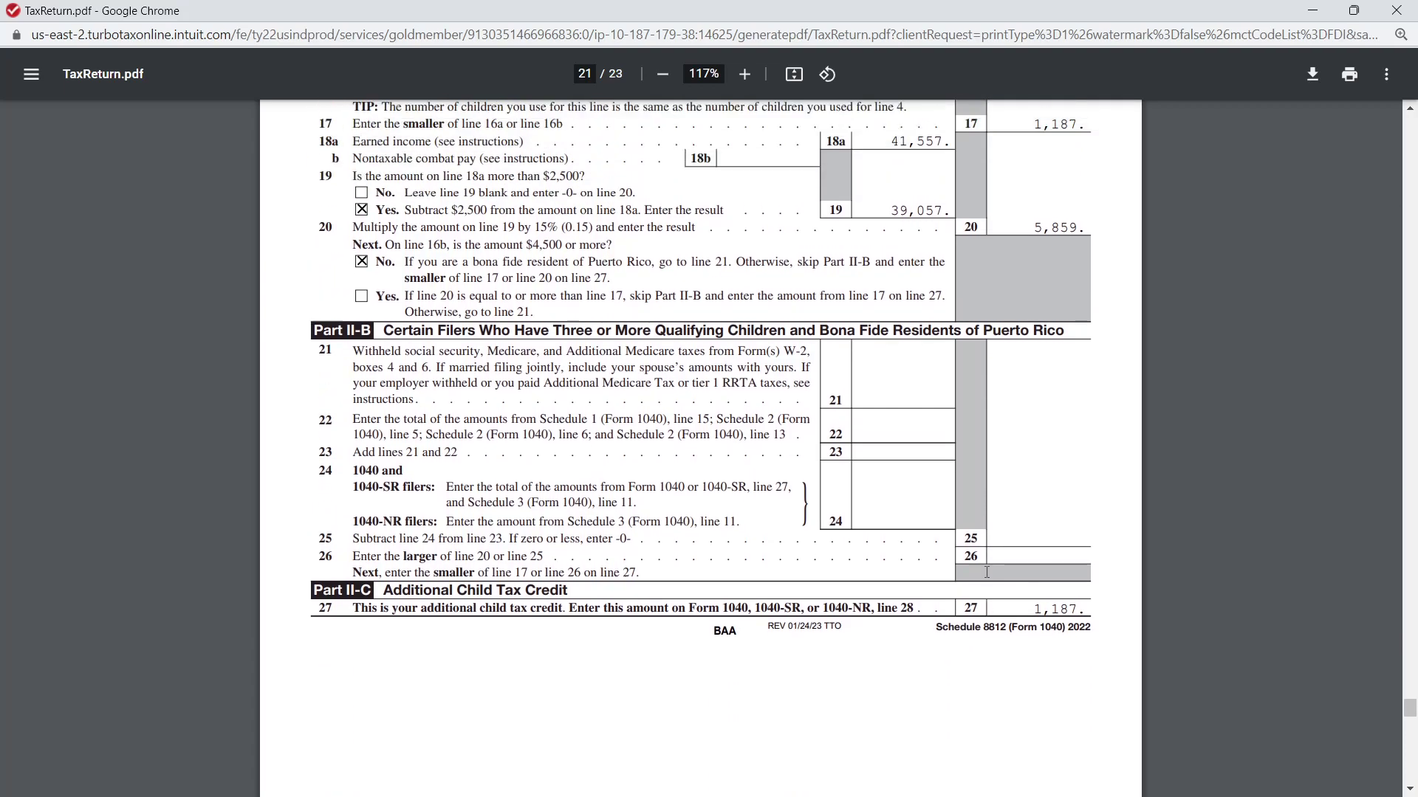
scroll(985, 530, "up", 1)
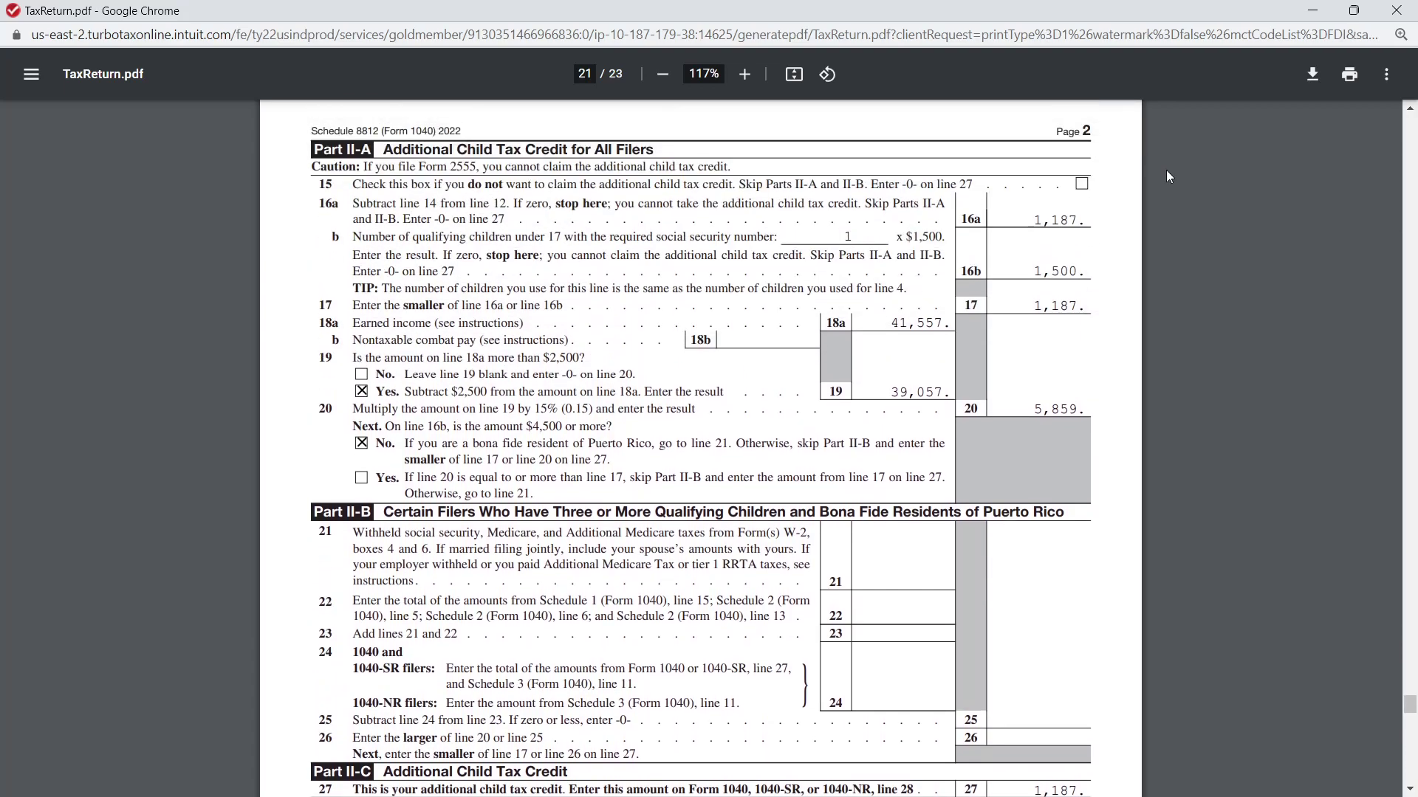
left_click(1397, 10)
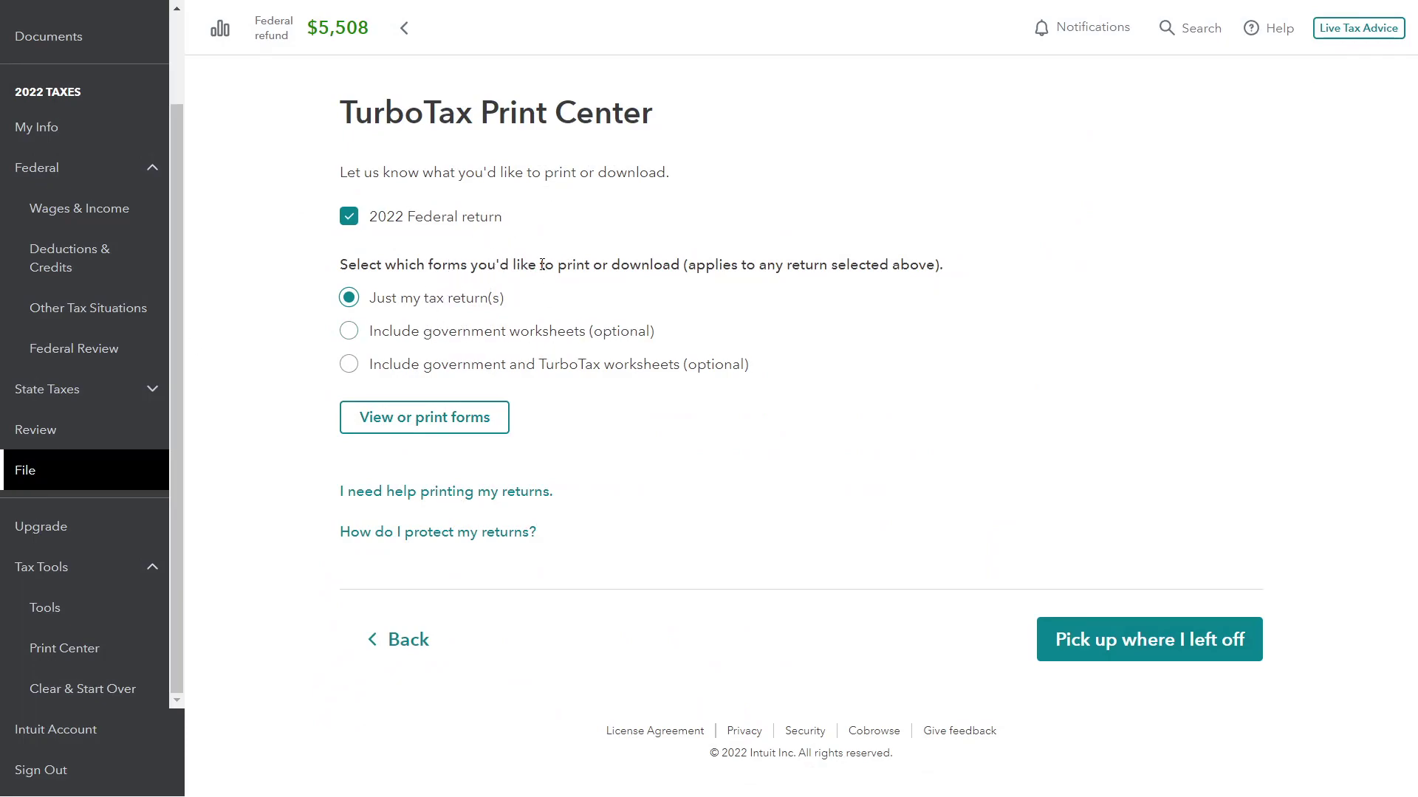
Choose 'Include government and TurboTax worksheets (optional)' for the 2022 Federal return.
left_click(347, 367)
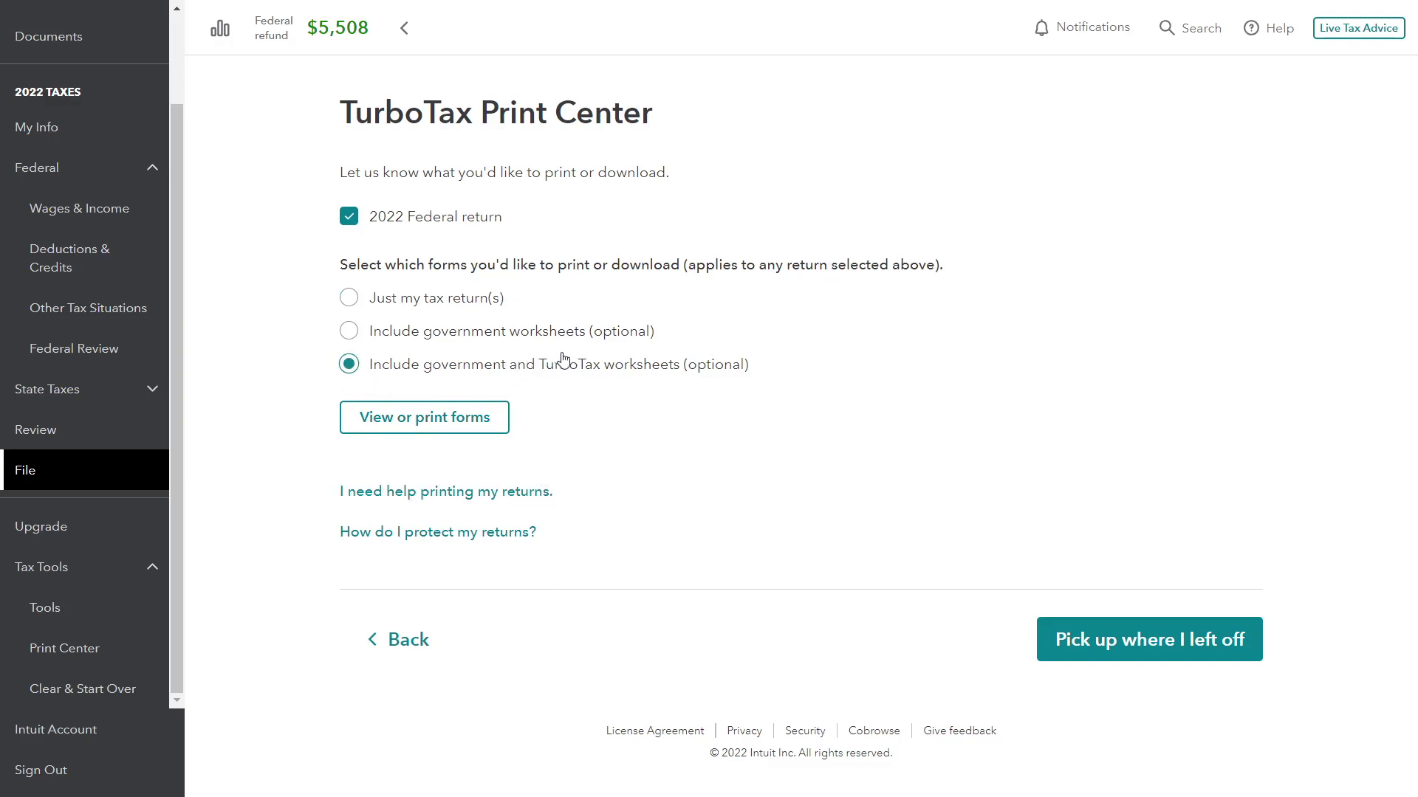